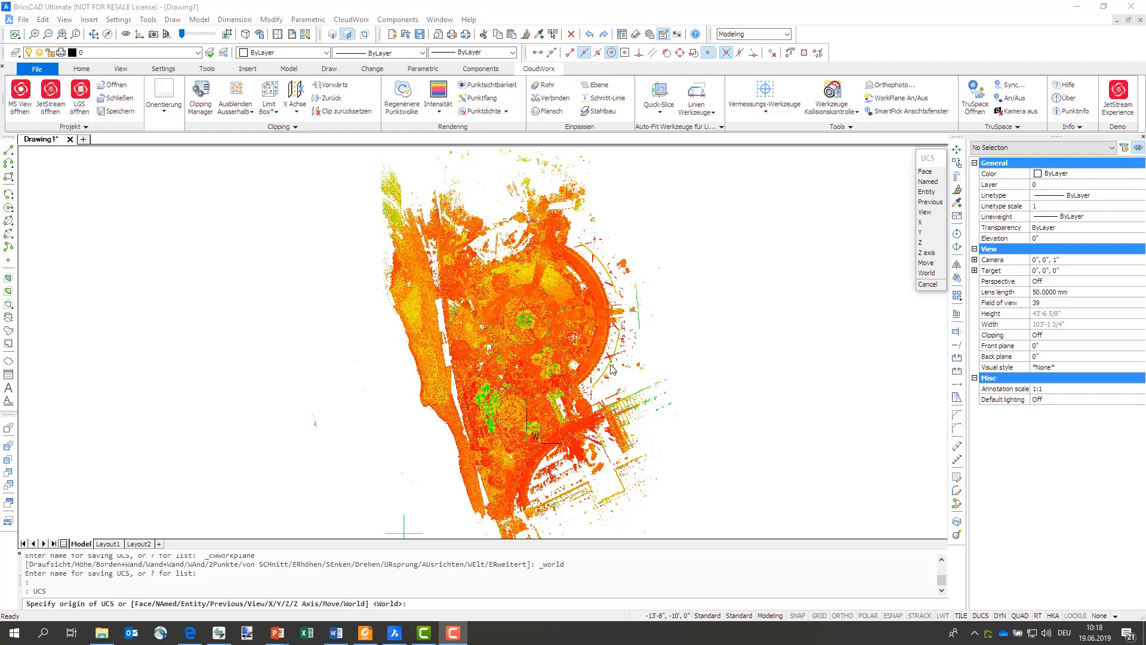
Step: Clip the point cloud with a centre-placed limit box (Zentrum) at the default Größe
left_click(269, 93)
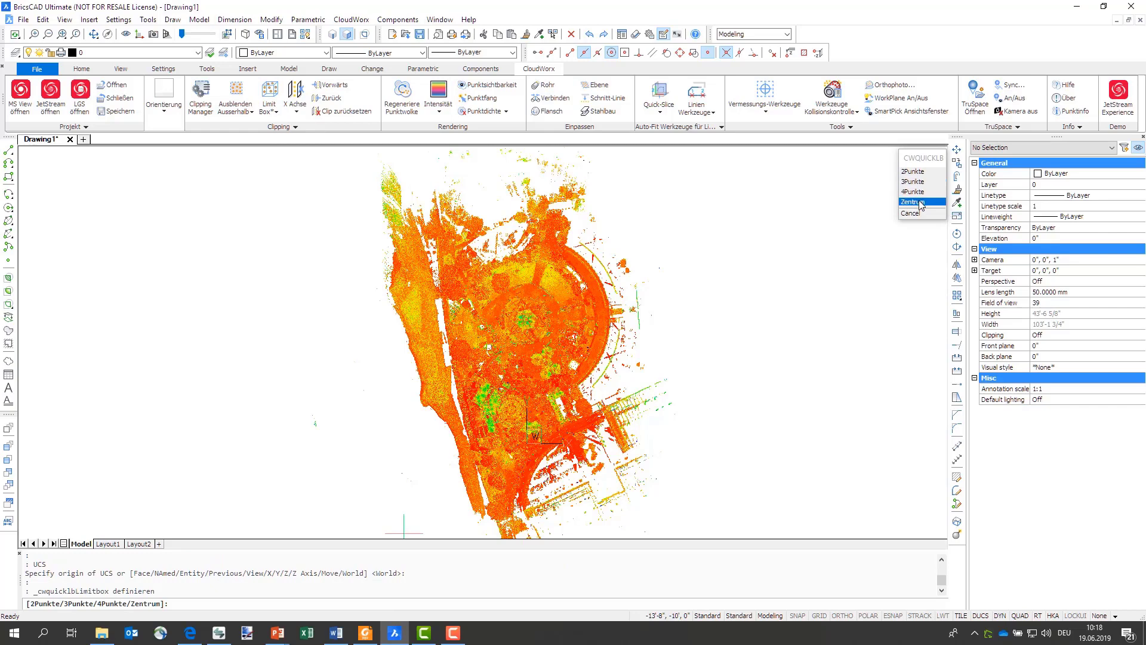
left_click(913, 202)
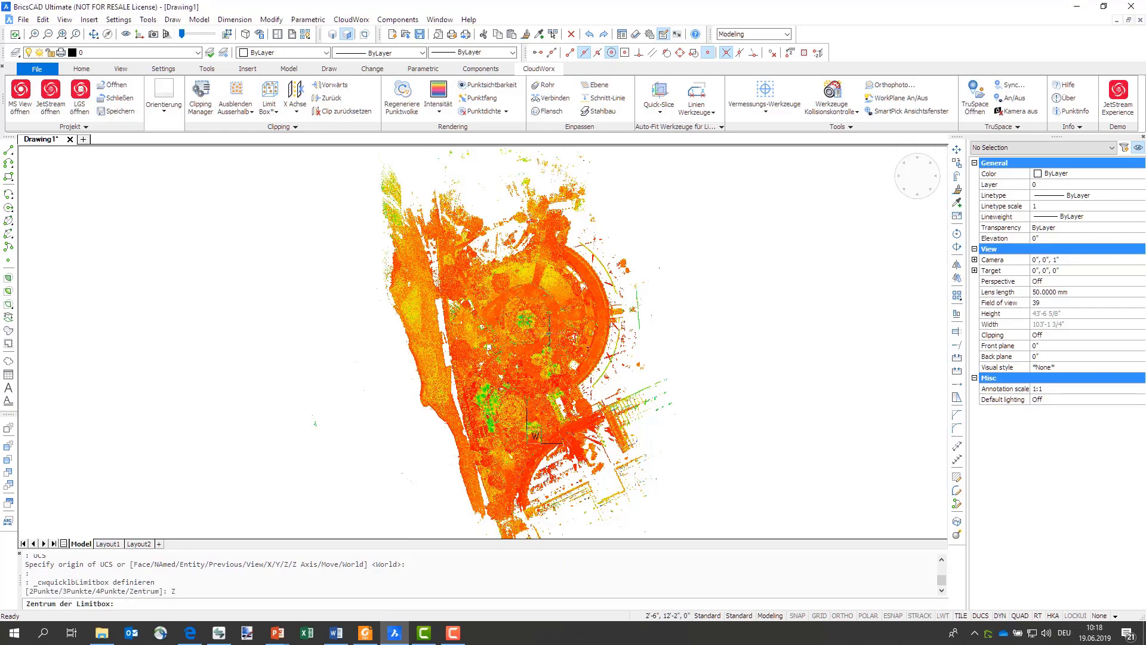
key("Return")
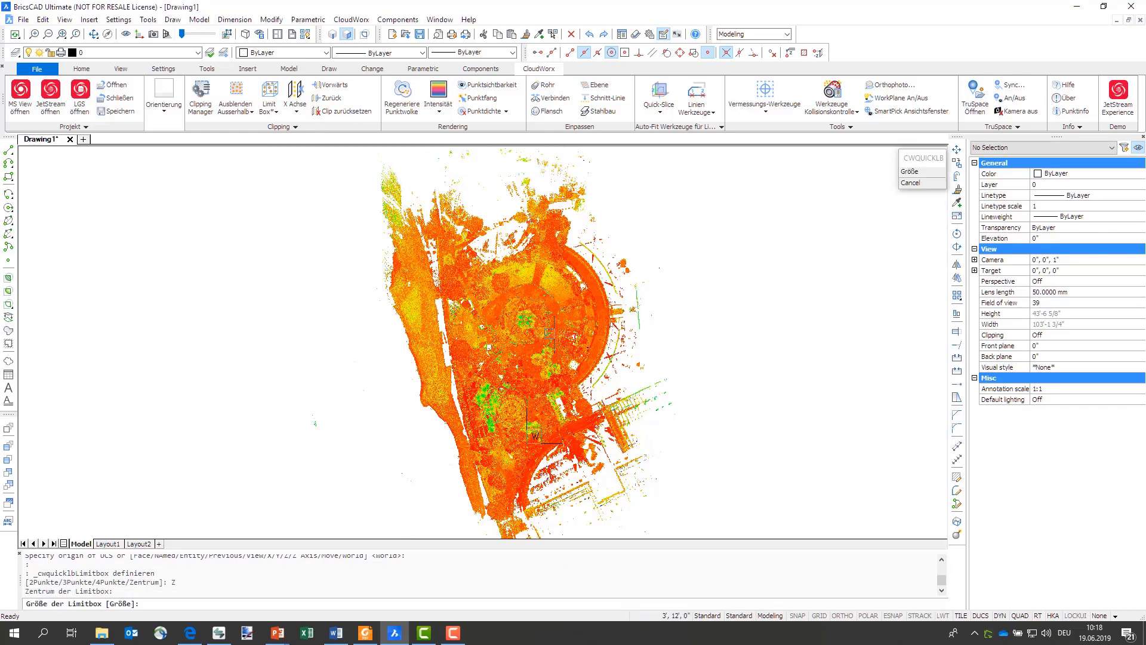
left_click(551, 333)
Step: Switch to the Top Front Right 3D view, then zoom and orbit around the trailer
scroll(574, 325, "up", 5)
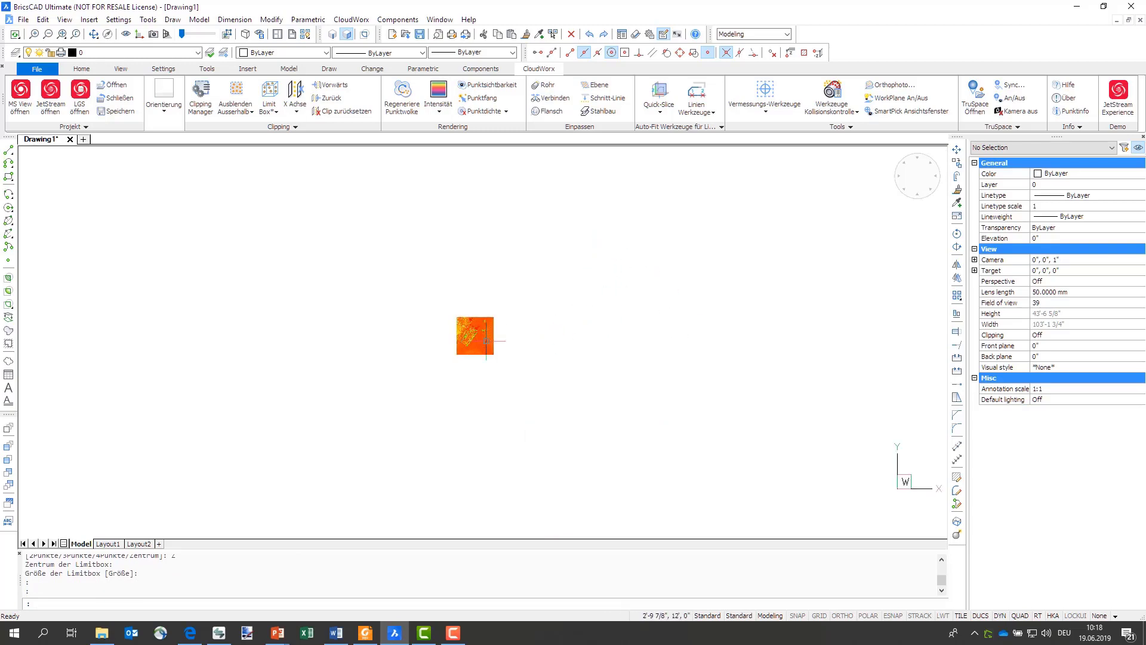
scroll(574, 325, "up", 5)
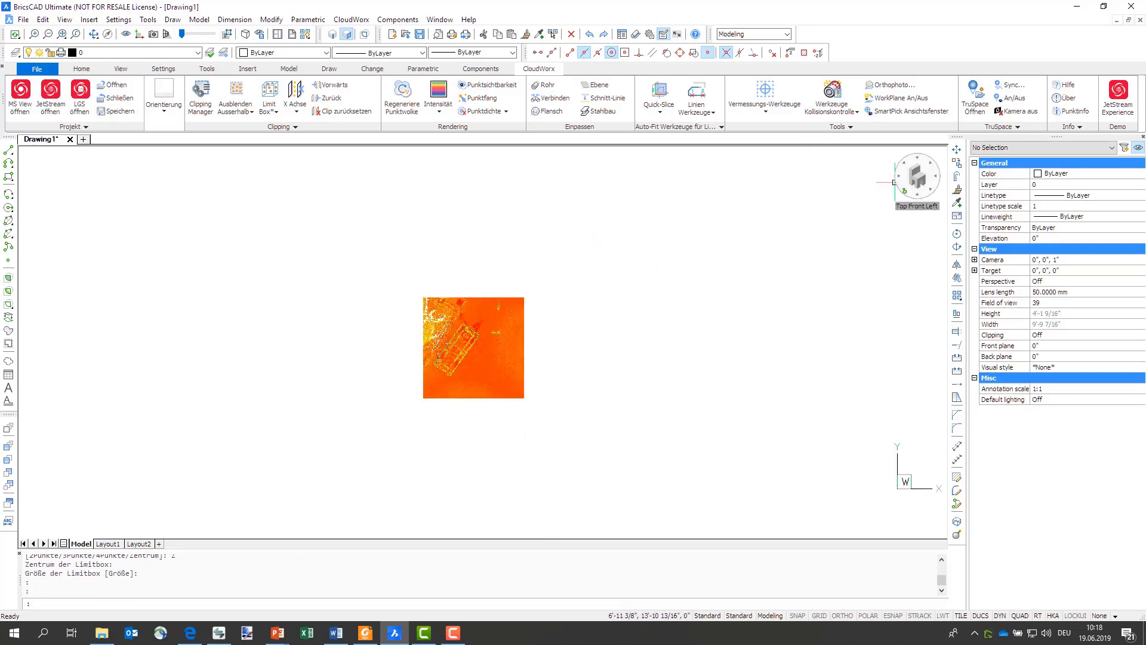
left_click(929, 190)
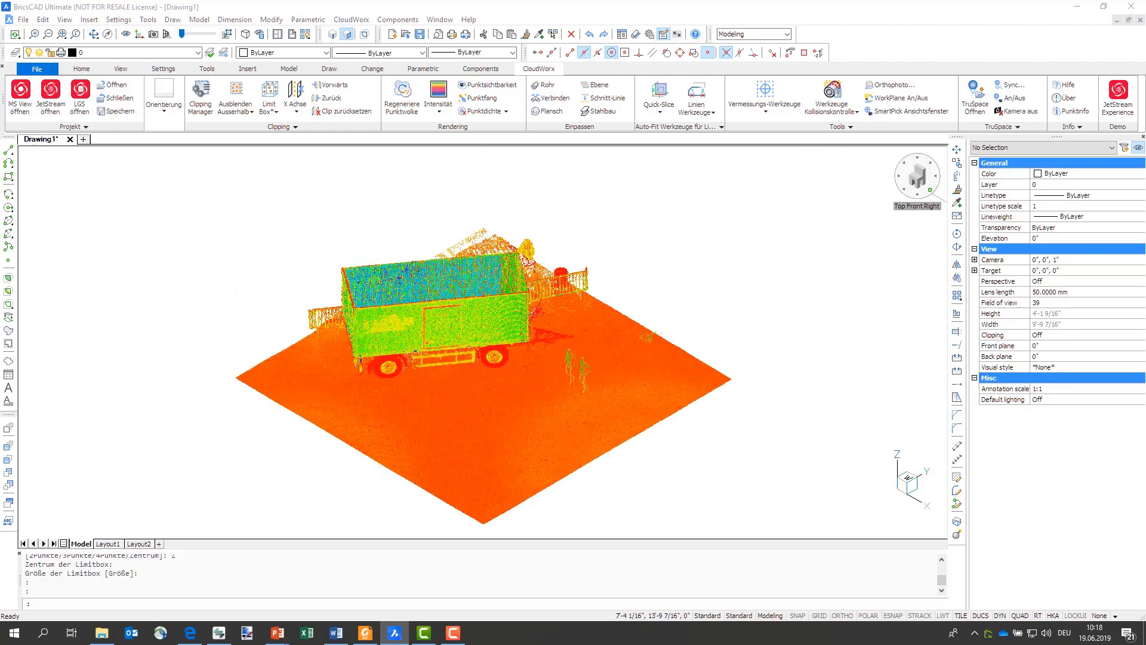
scroll(449, 295, "up", 2)
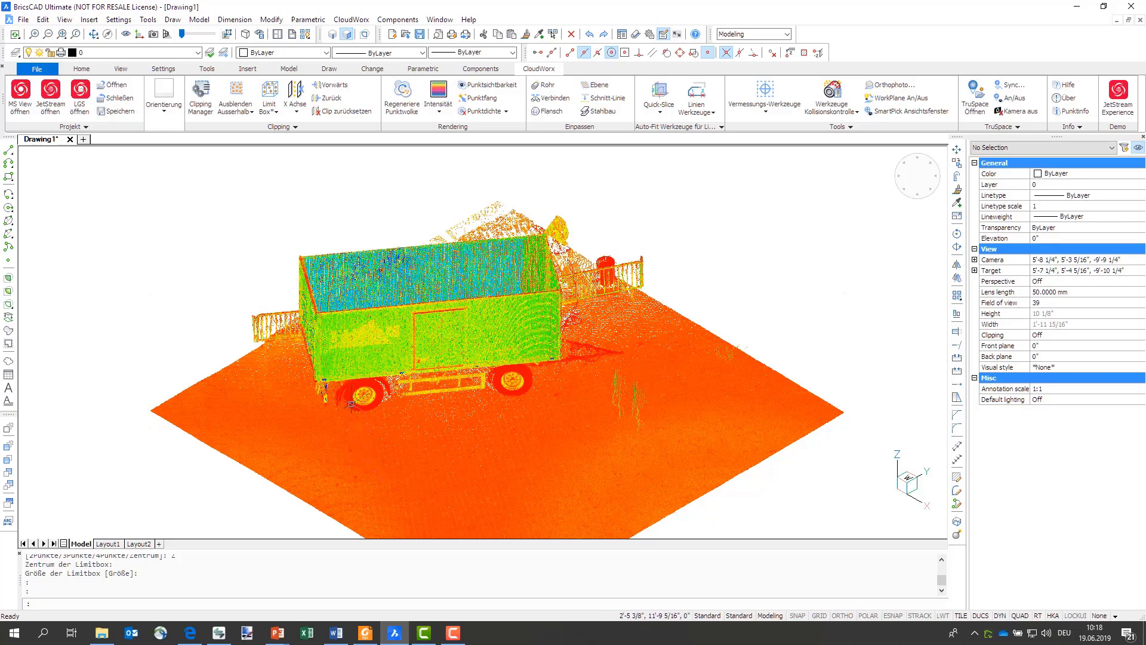
scroll(346, 408, "up", 2)
scroll(346, 411, "up", 2)
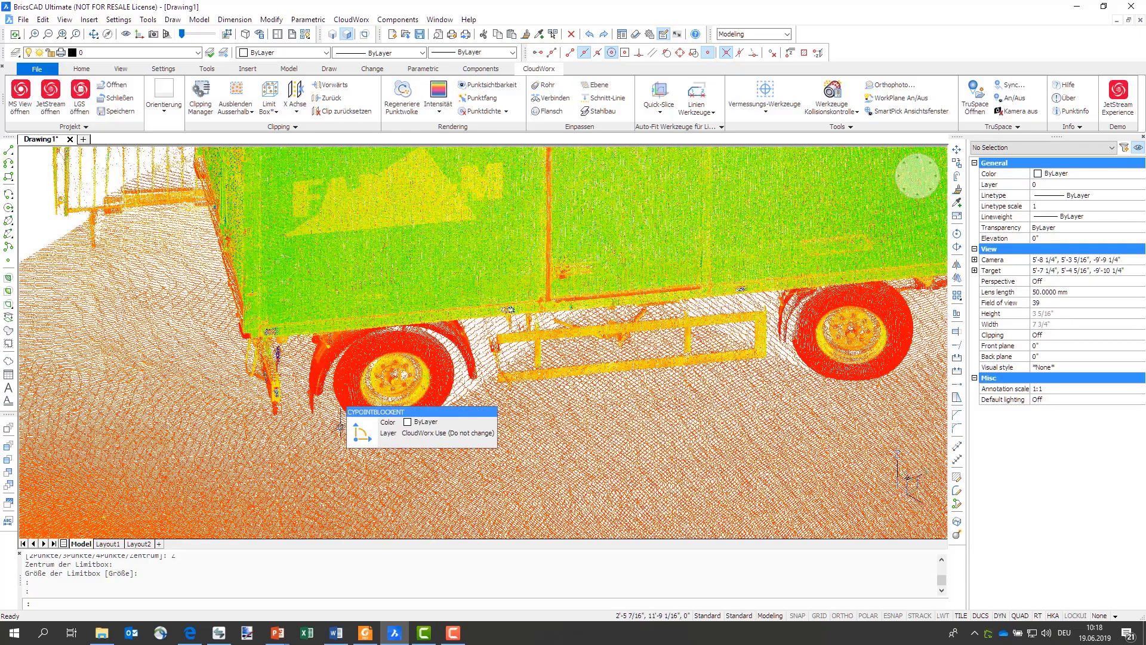
scroll(343, 417, "up", 1)
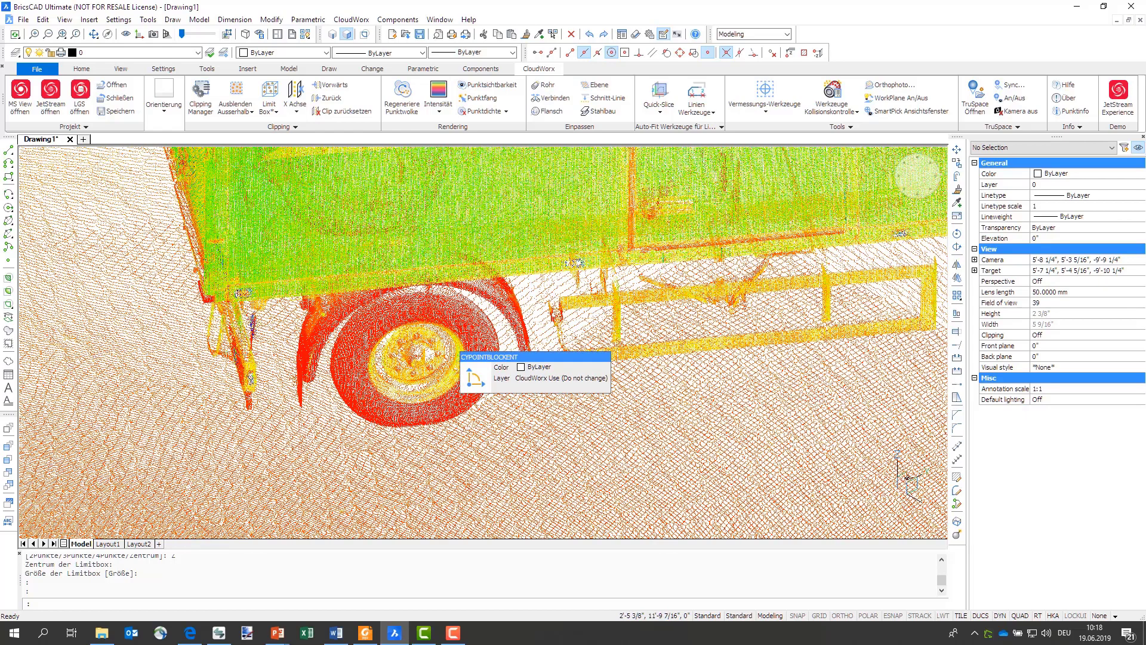
scroll(343, 358, "down", 3)
scroll(343, 358, "up", 2)
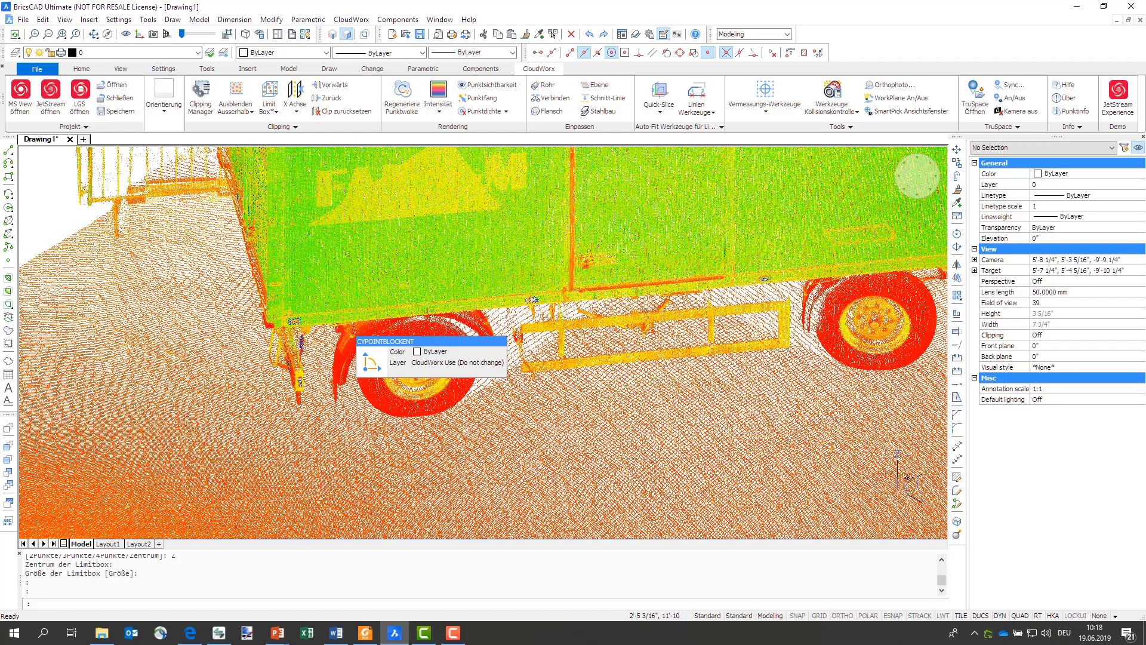
scroll(507, 291, "down", 3)
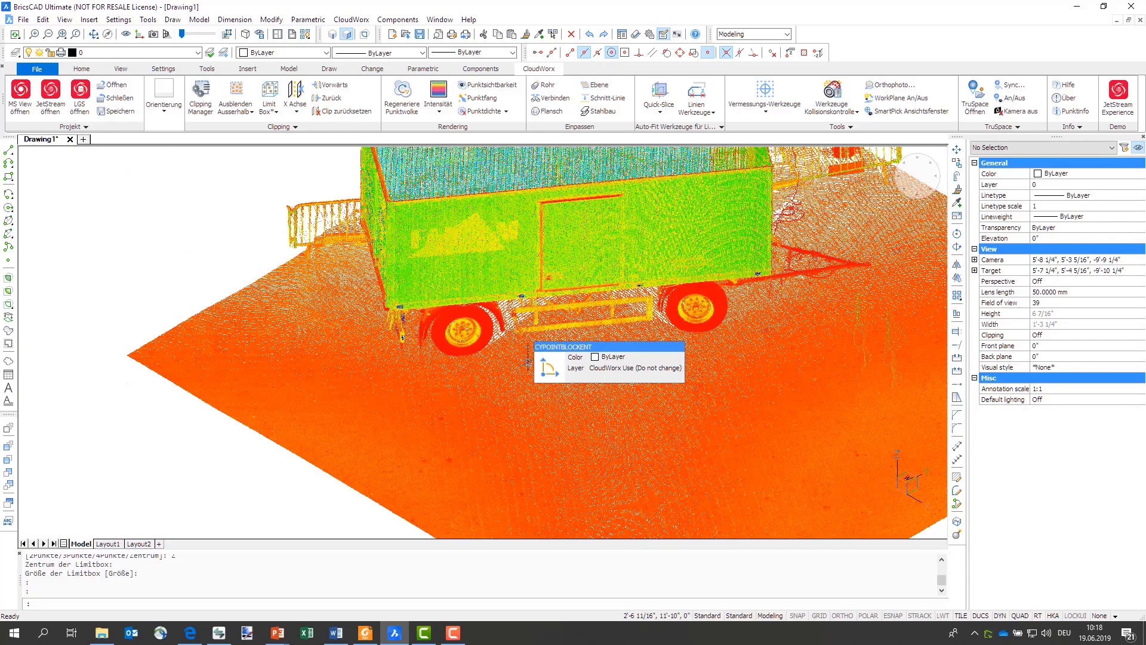
middle_click_drag(528, 355, 620, 158, "shift")
scroll(621, 160, "up", 1)
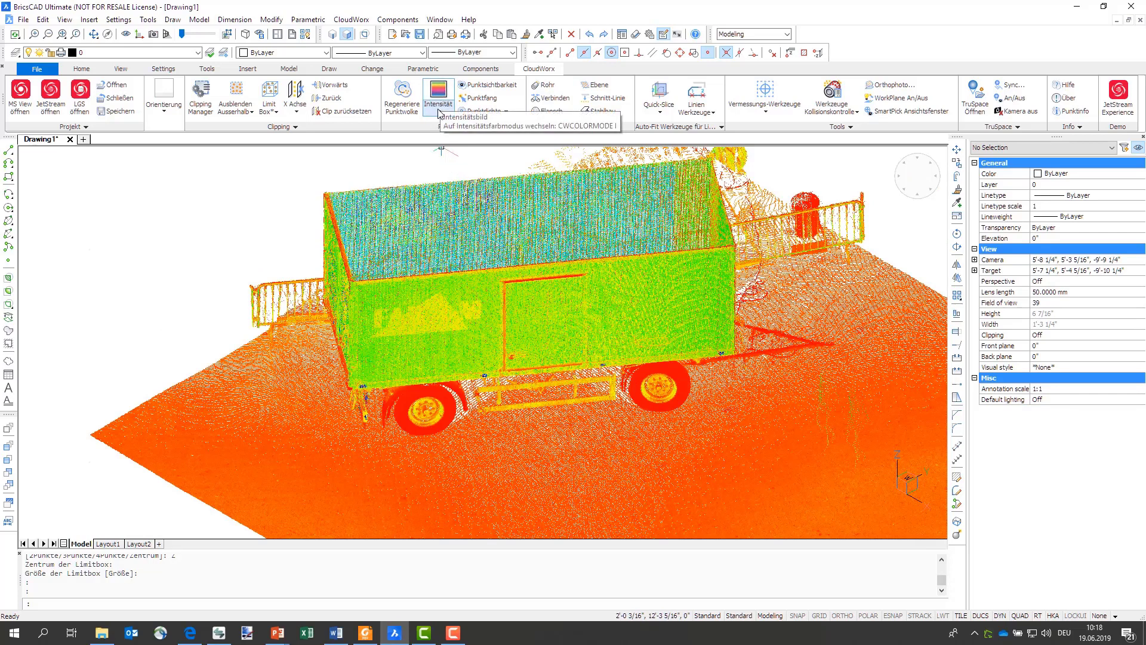
left_click(437, 112)
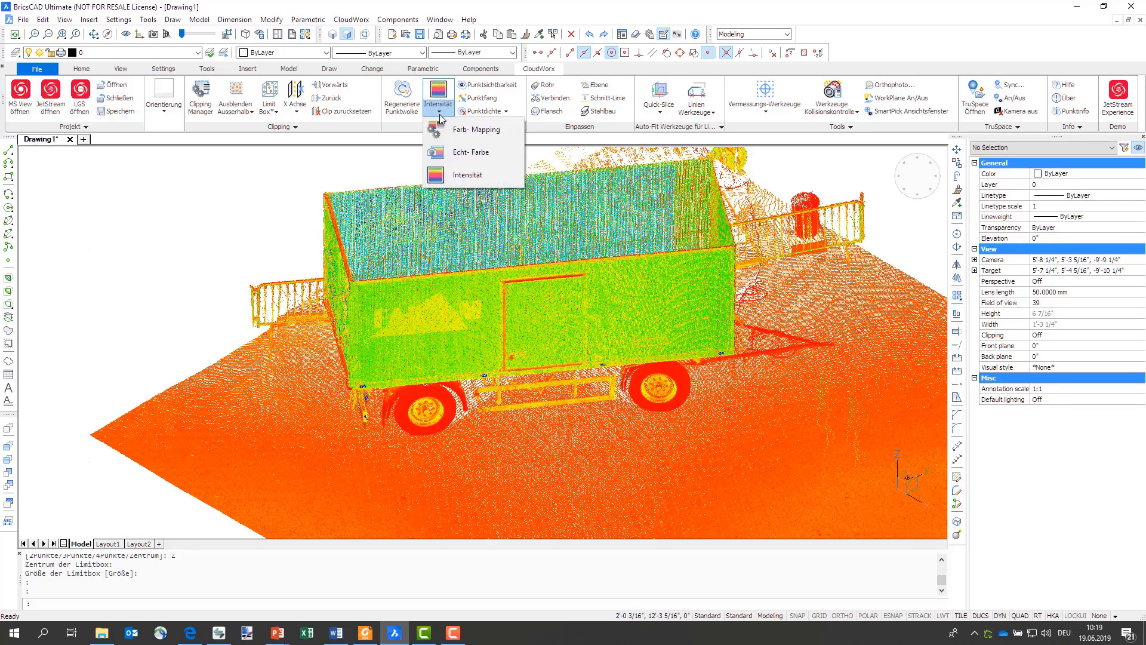
left_click(466, 154)
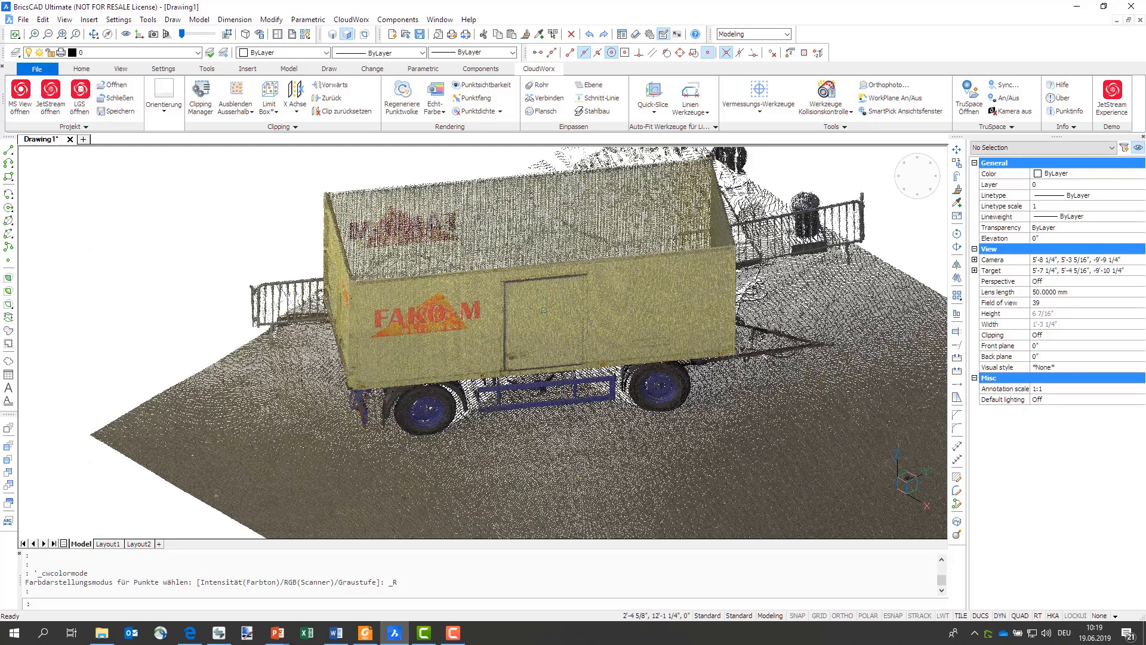
mouse_move(502, 309)
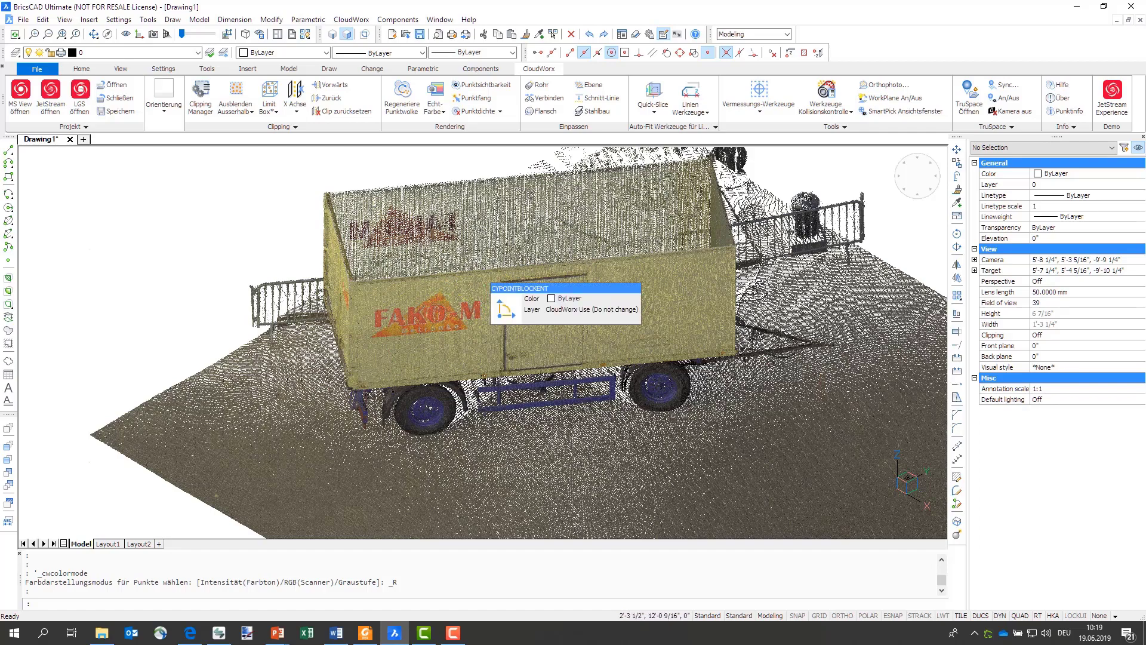
scroll(394, 302, "up", 2)
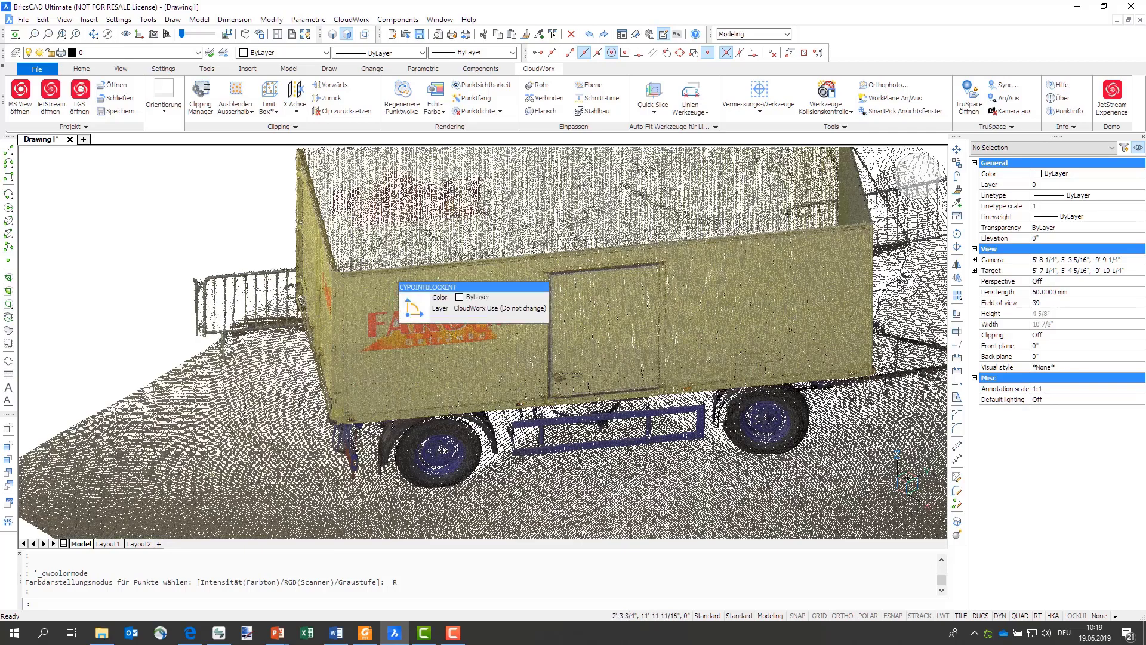
scroll(453, 316, "down", 1)
scroll(453, 316, "down", 1)
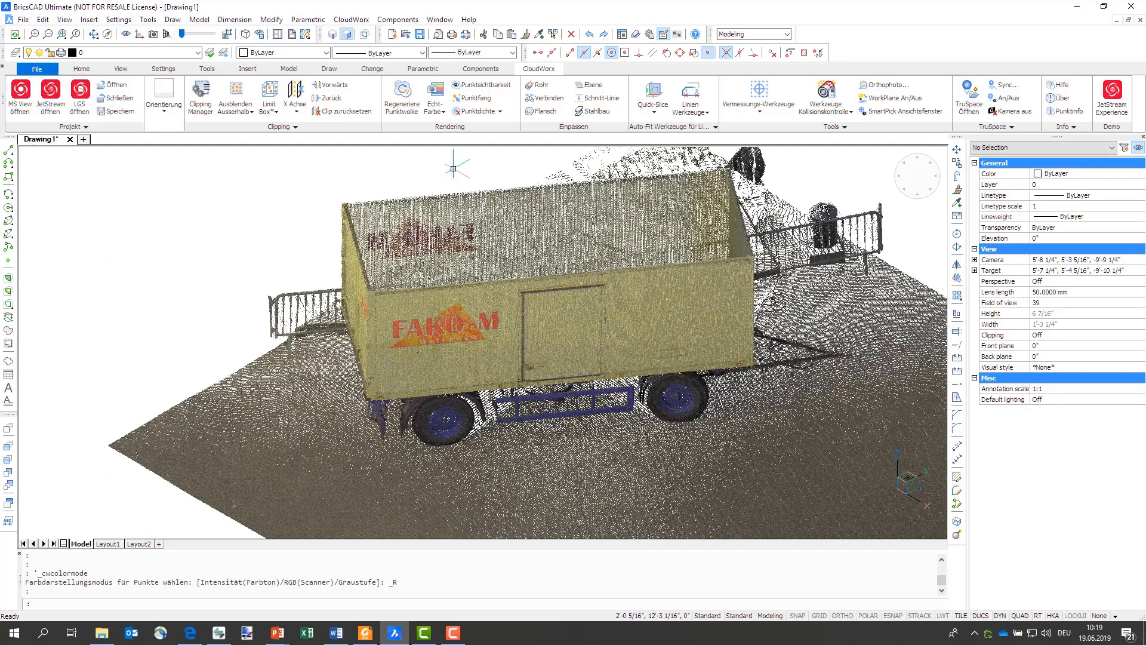
left_click(443, 113)
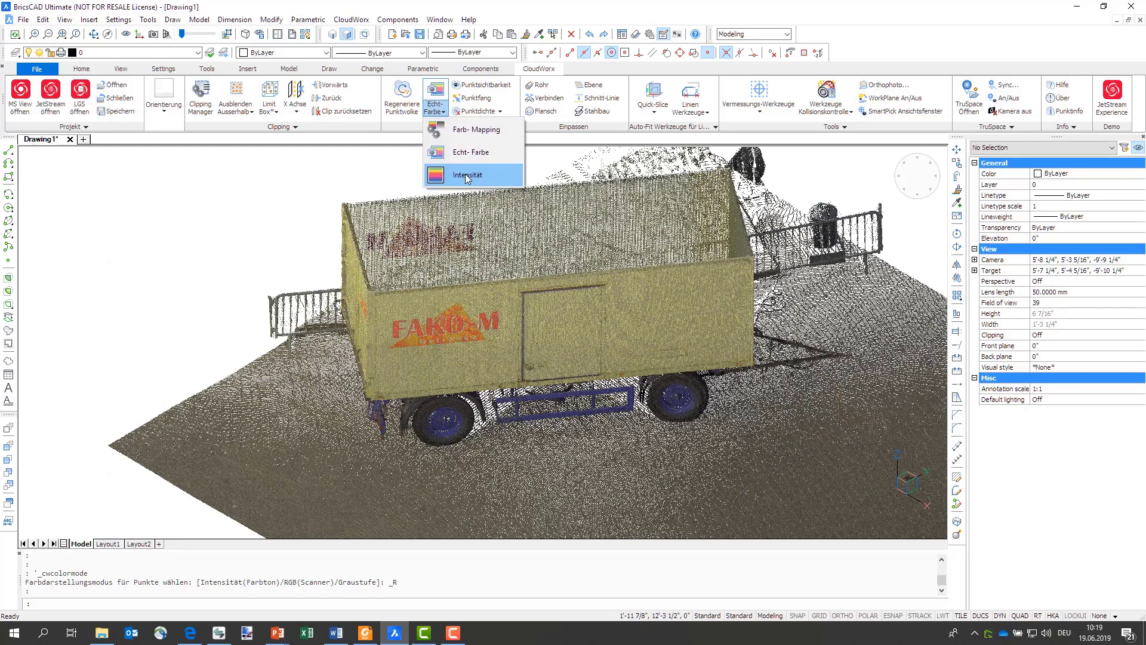
left_click(466, 175)
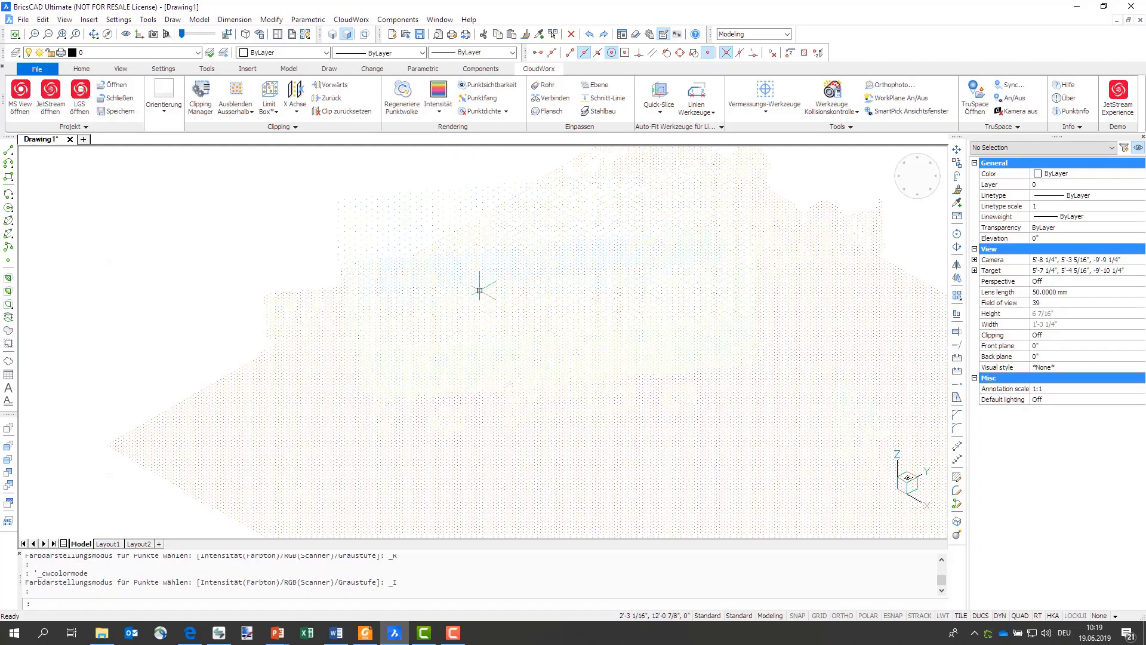
scroll(479, 290, "down", 2)
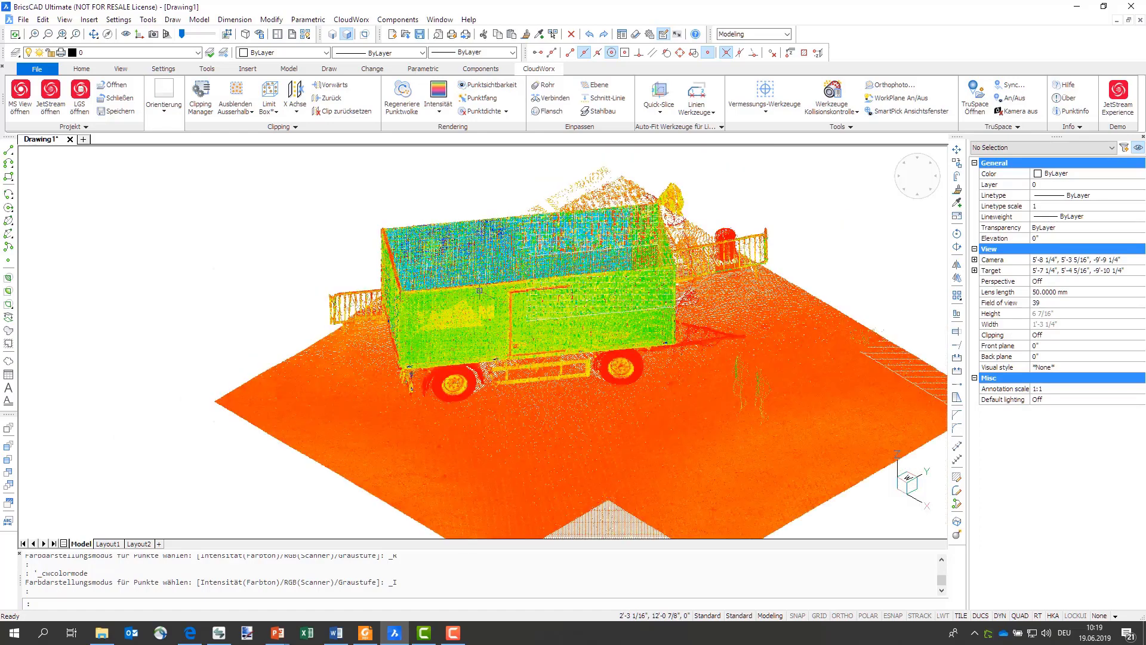
scroll(469, 283, "up", 2)
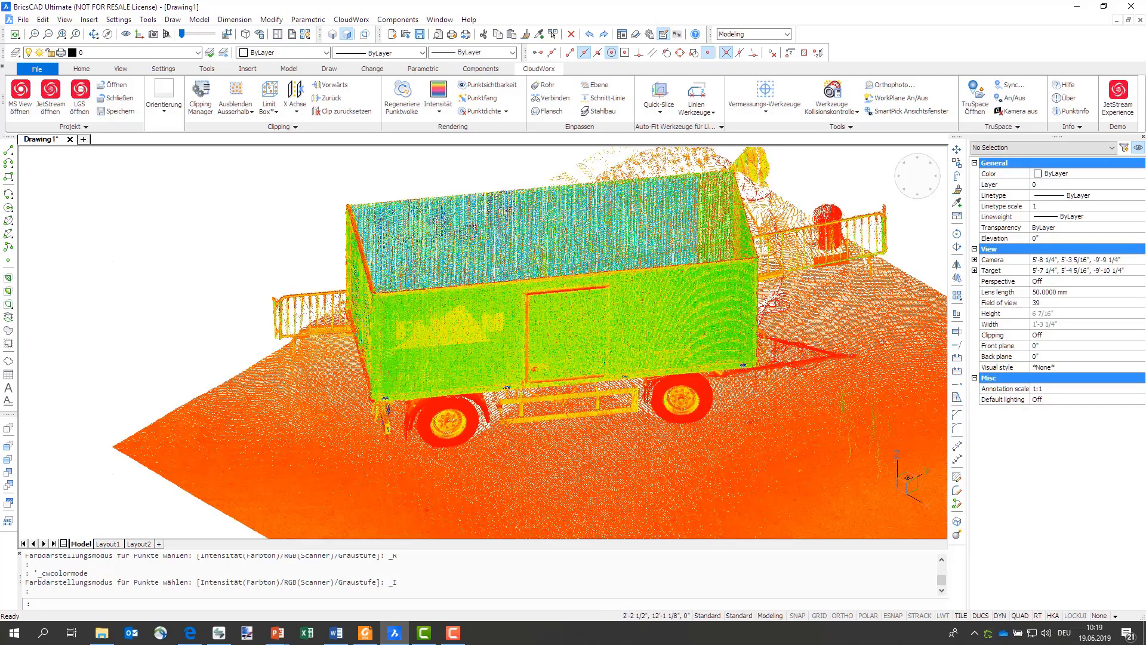
Step: In Farb-Mapping, set Gesamtfarbbild to Höhen aufnehmen with Start -3 and Delta 0.1
left_click(438, 111)
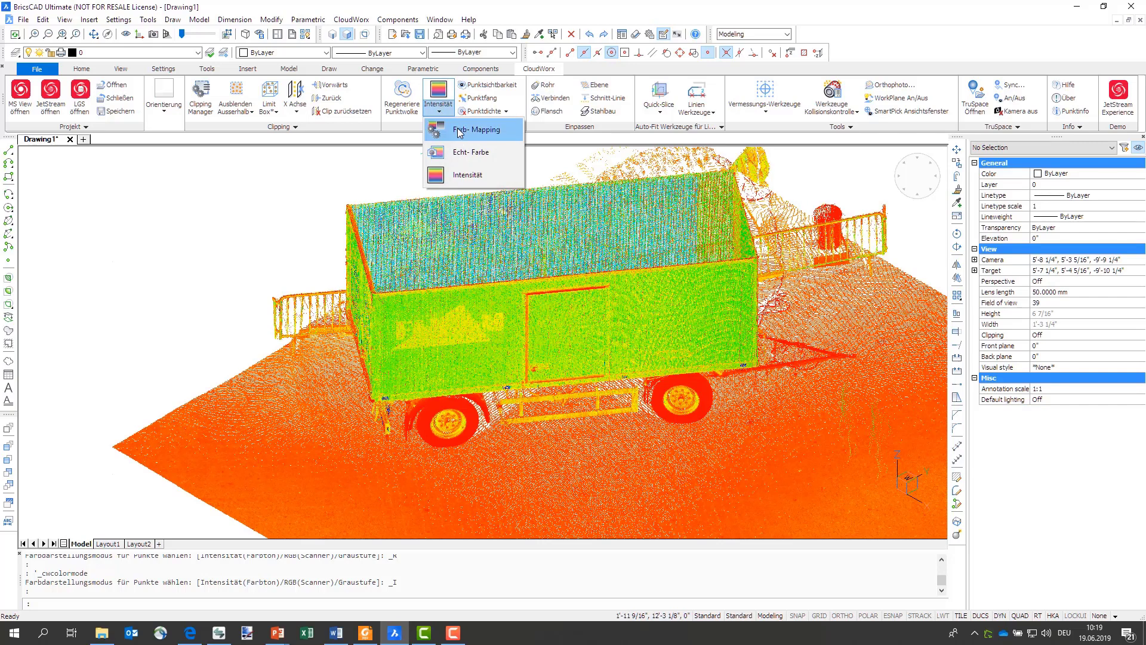
left_click(460, 132)
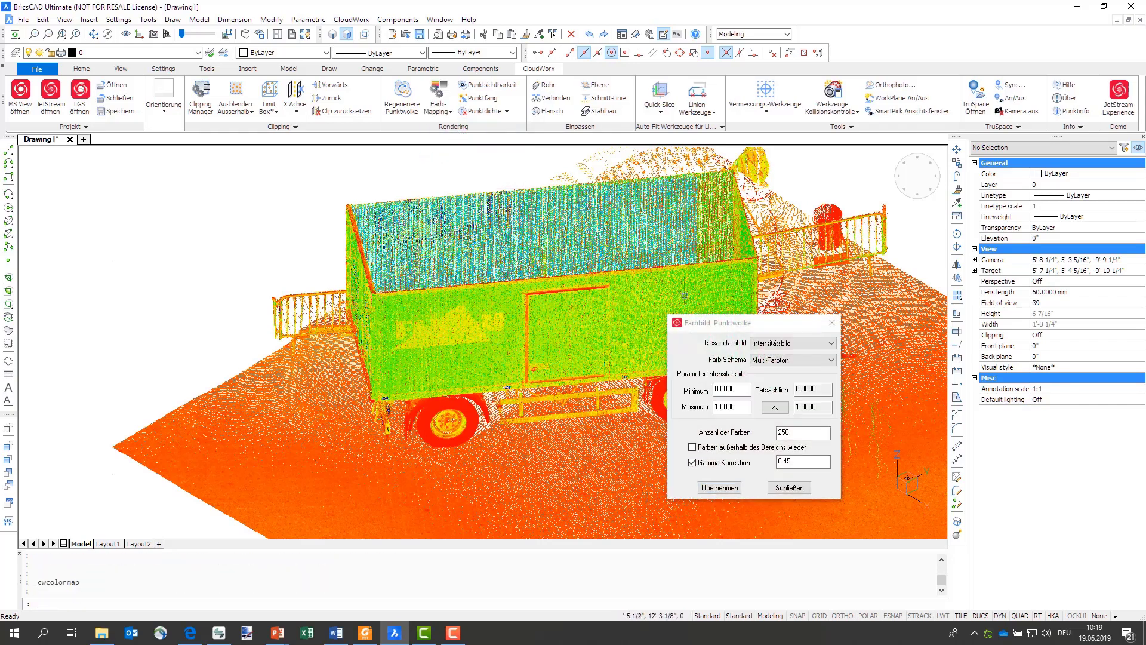
left_click_drag(716, 325, 313, 175)
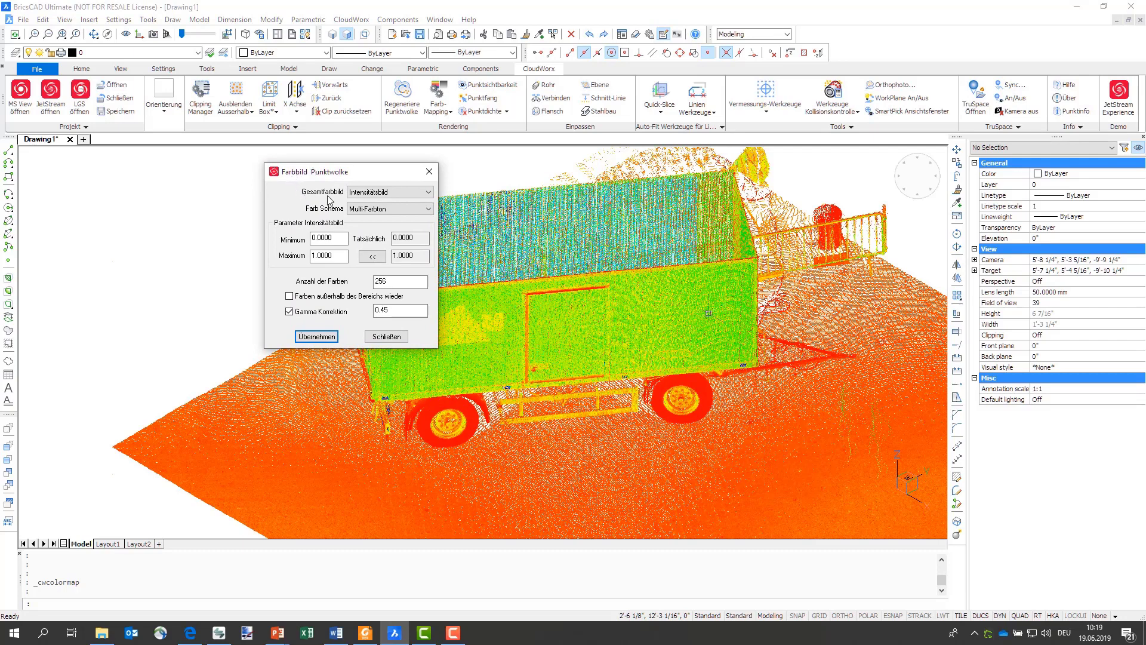
left_click(421, 193)
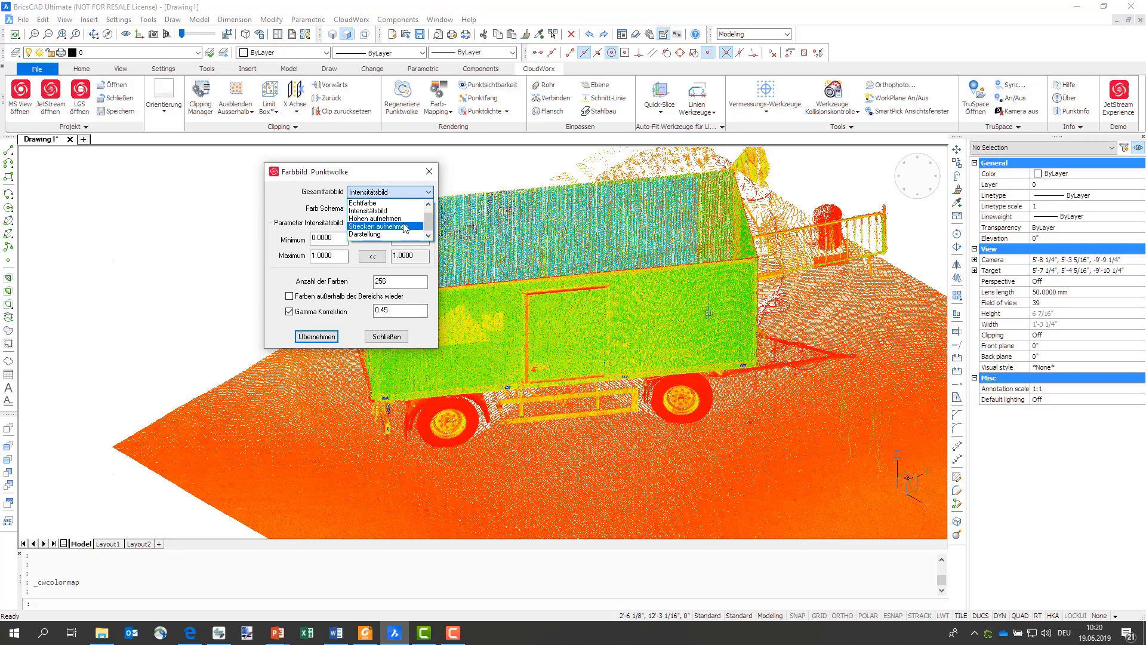
left_click(399, 218)
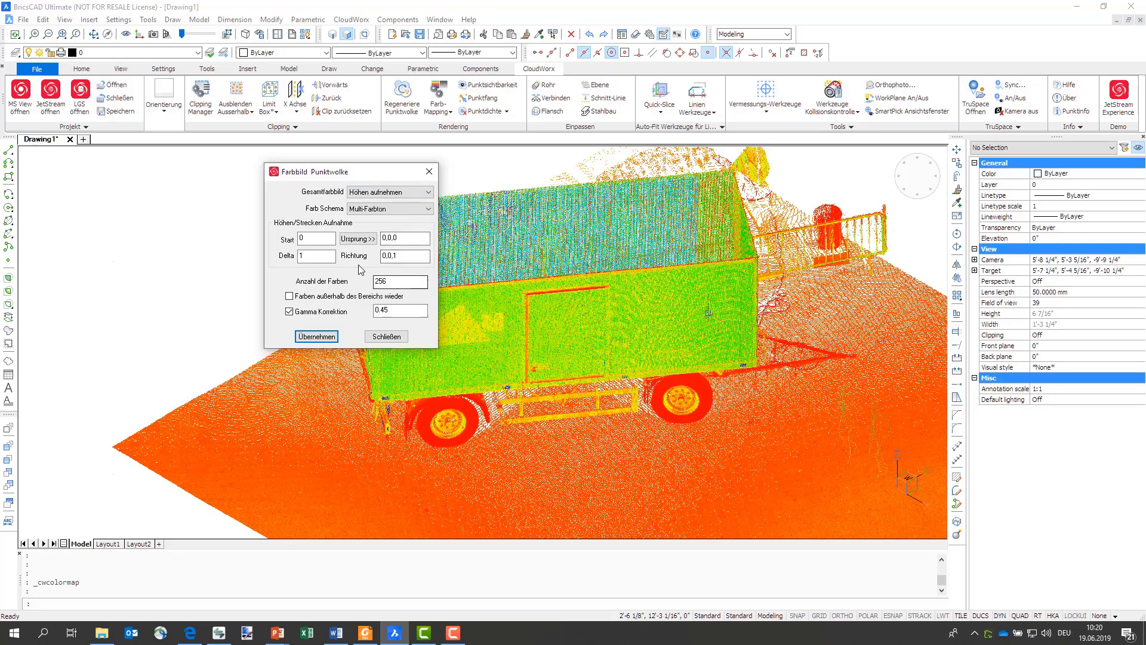
double_click(304, 237)
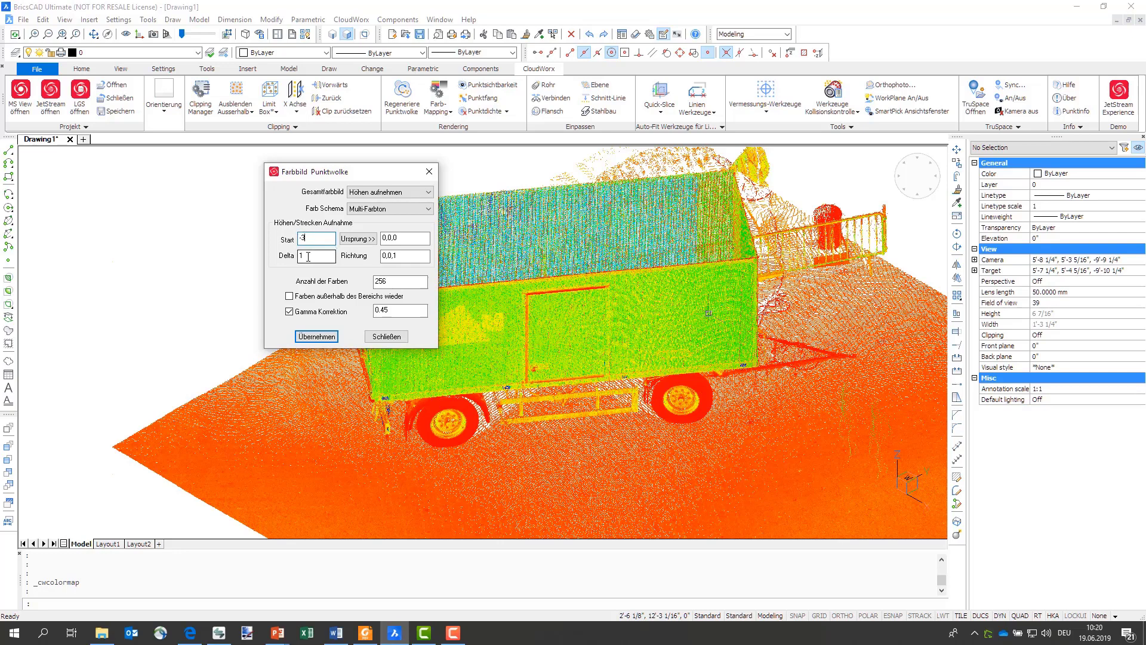
double_click(305, 255)
type("0.1")
Step: Apply the height colour map, shading cyan ground to red trailer body, and move the dialog left
left_click(326, 341)
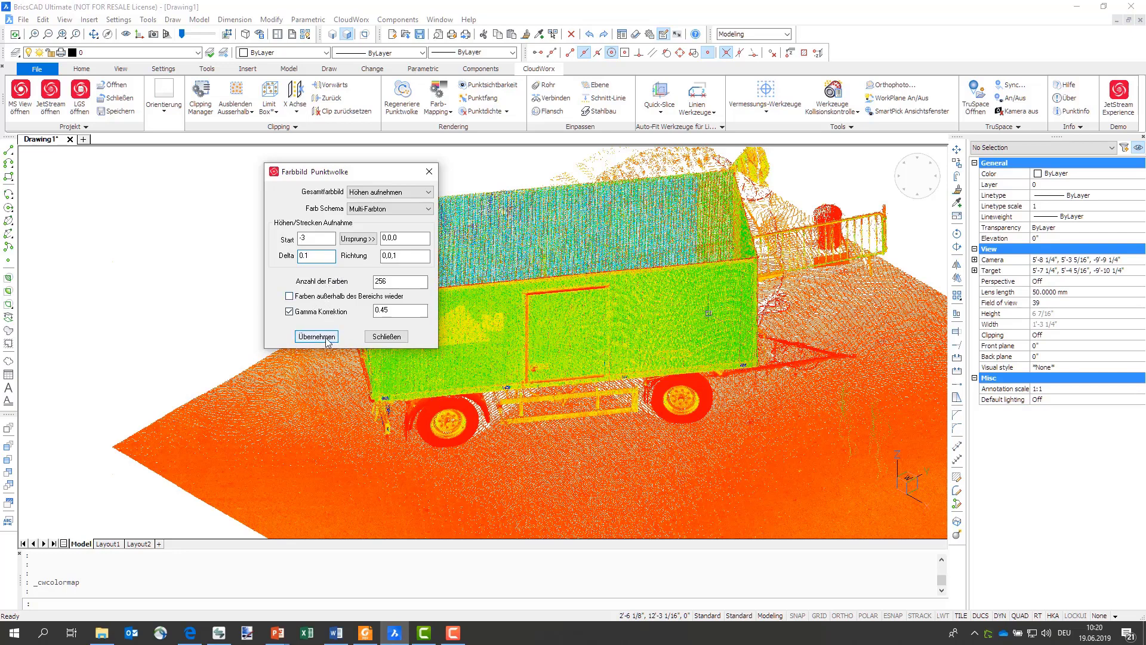
left_click(326, 338)
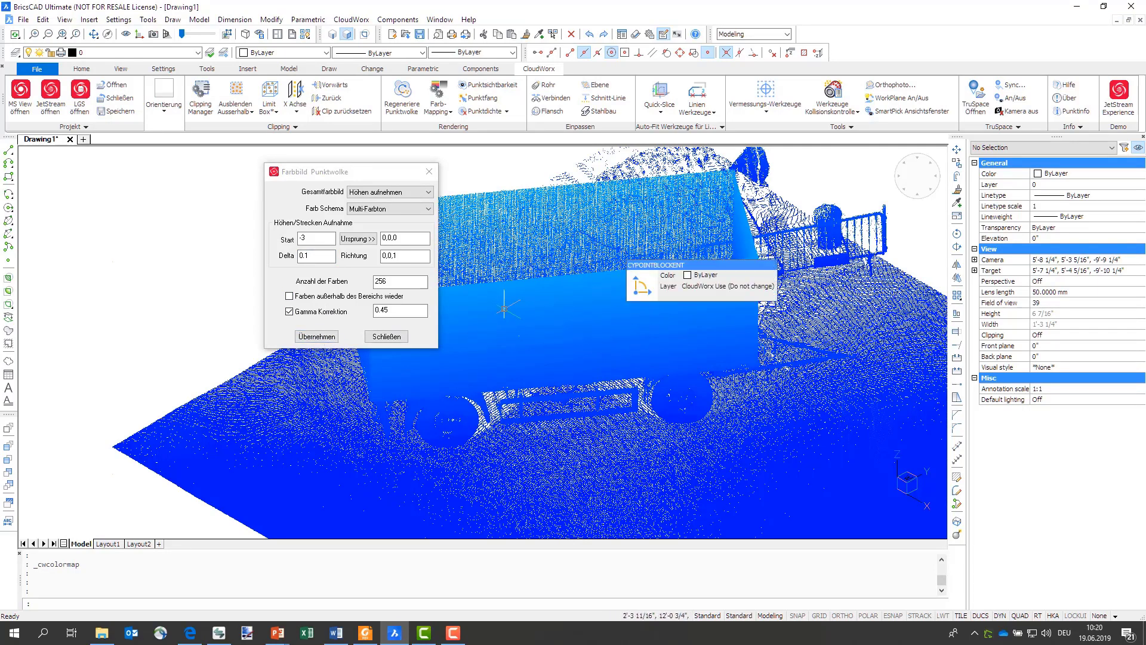
left_click(307, 254)
type("0.01")
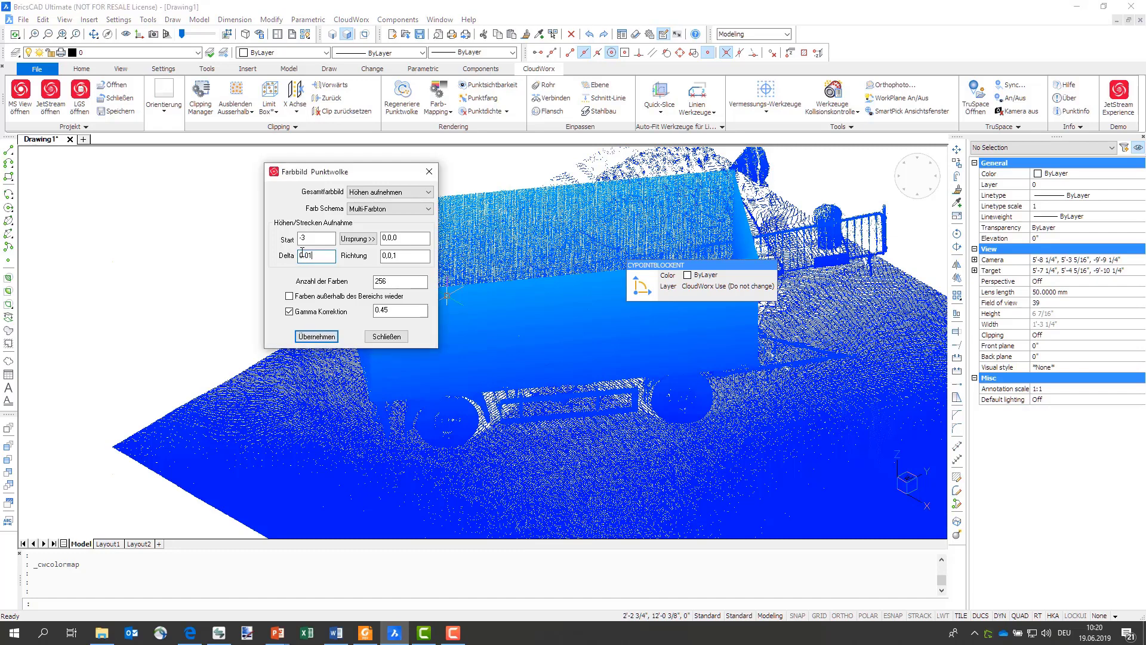
left_click(322, 337)
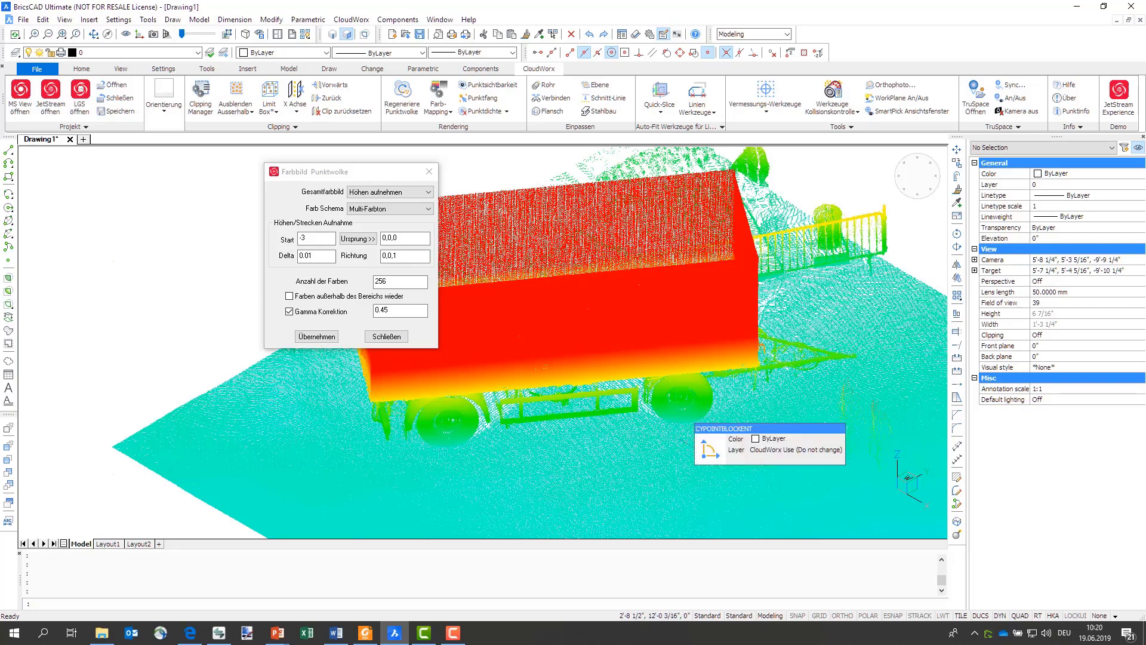
left_click(313, 239)
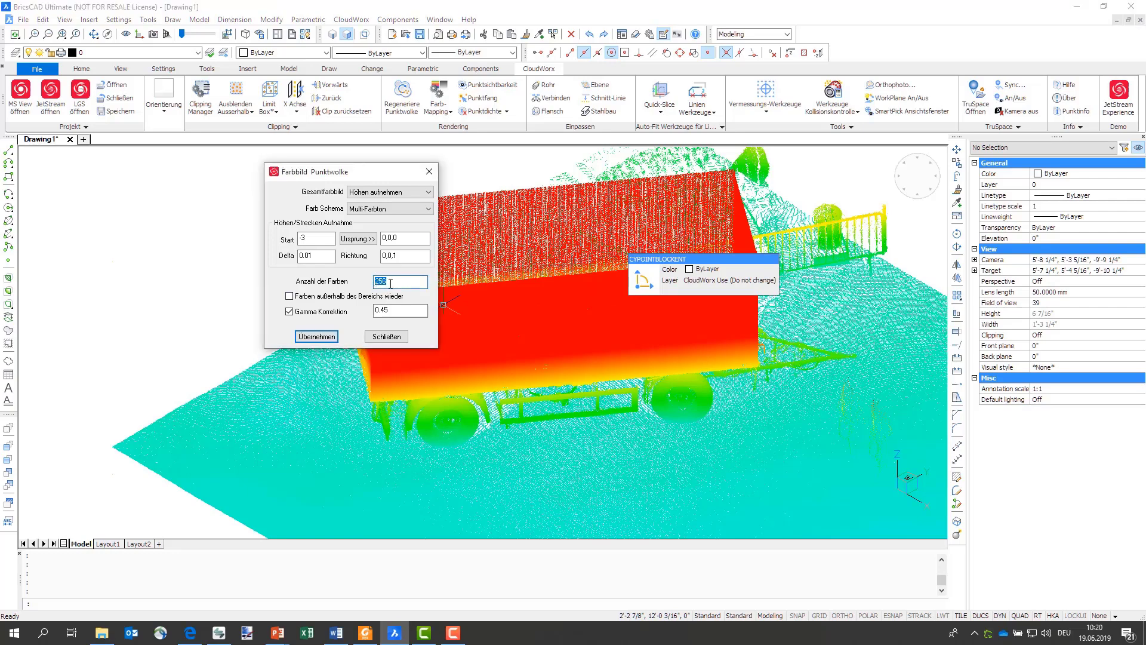
double_click(329, 260)
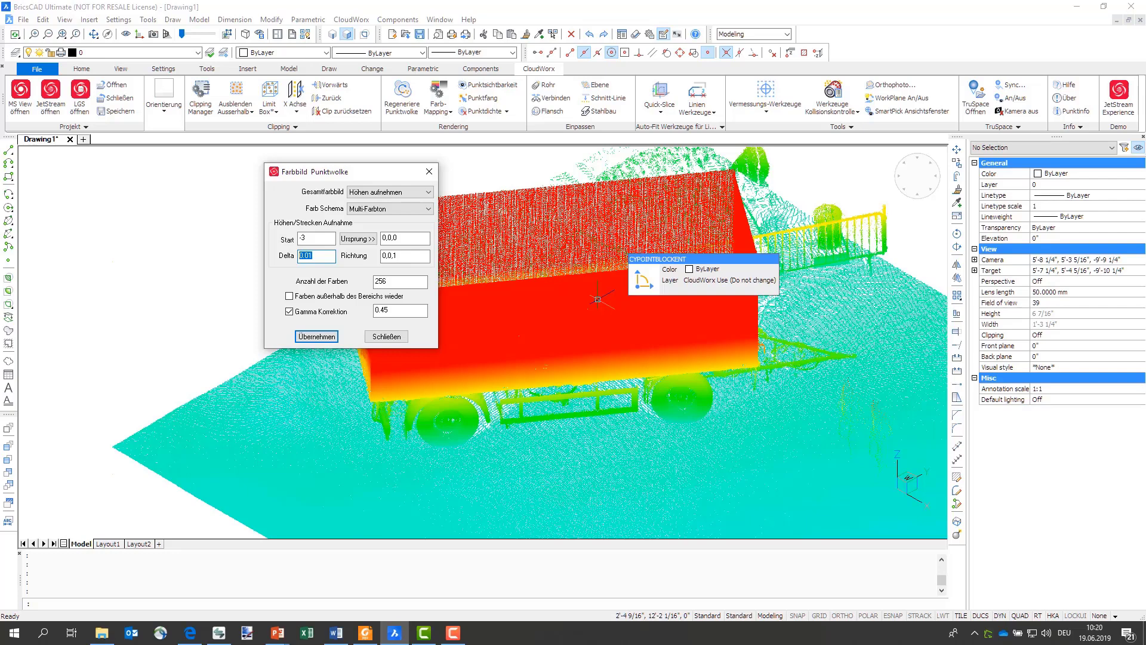
left_click_drag(367, 172, 238, 168)
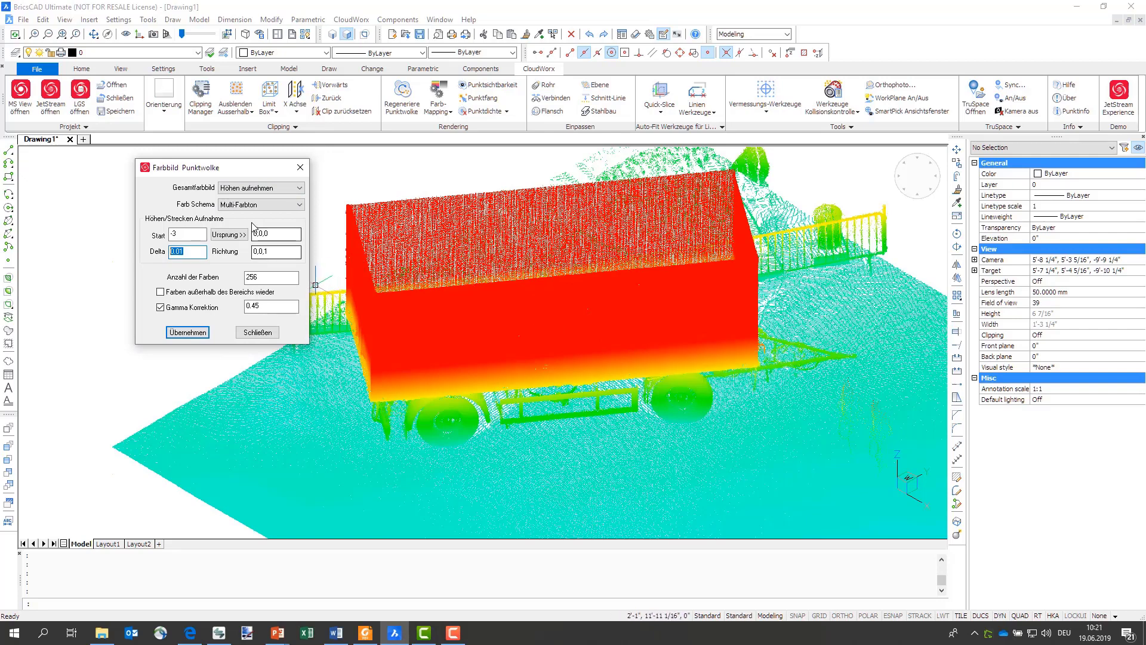
Step: Switch Gesamtfarbbild to Intensitätsbild, apply it, and check the actual intensity range
left_click(302, 205)
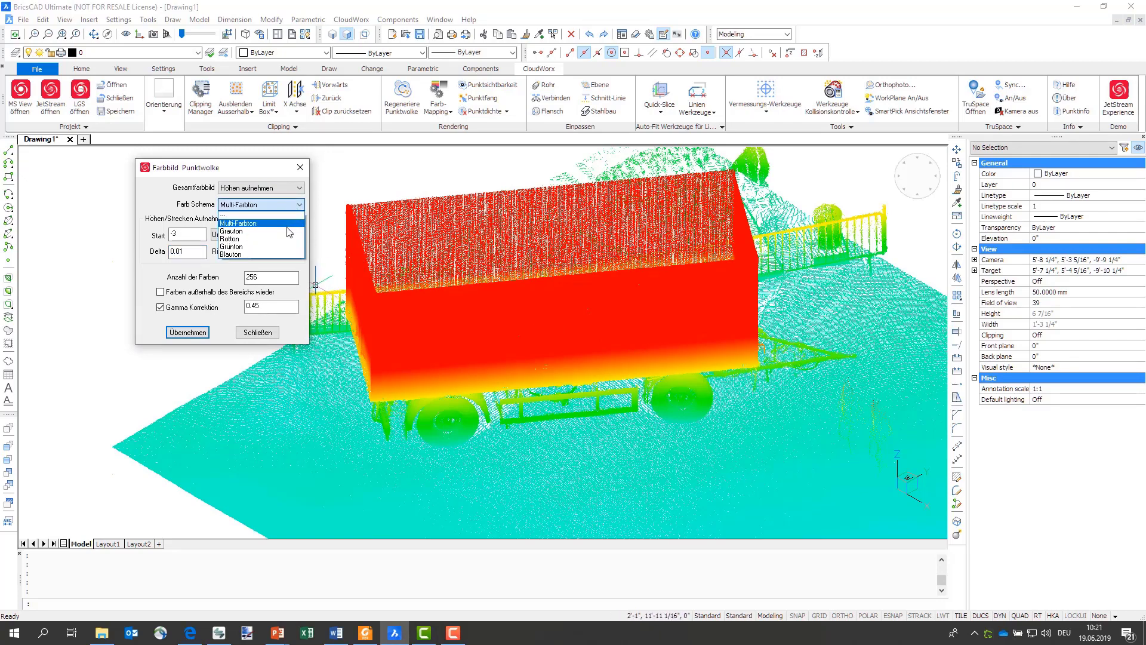
left_click(297, 190)
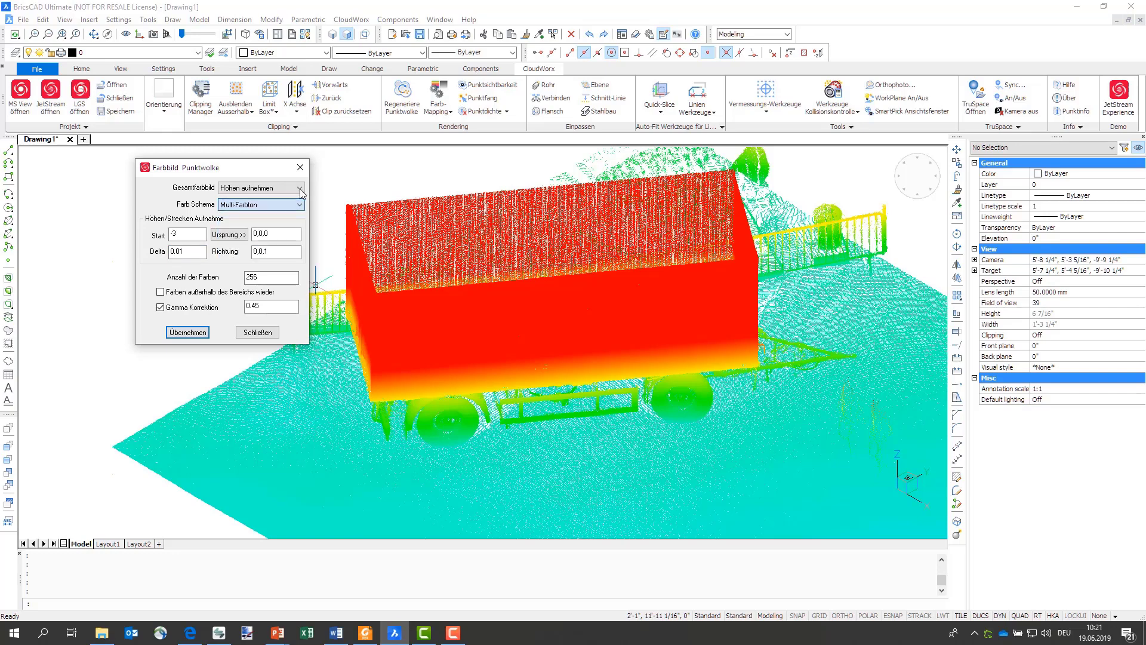
left_click(298, 190)
left_click(281, 206)
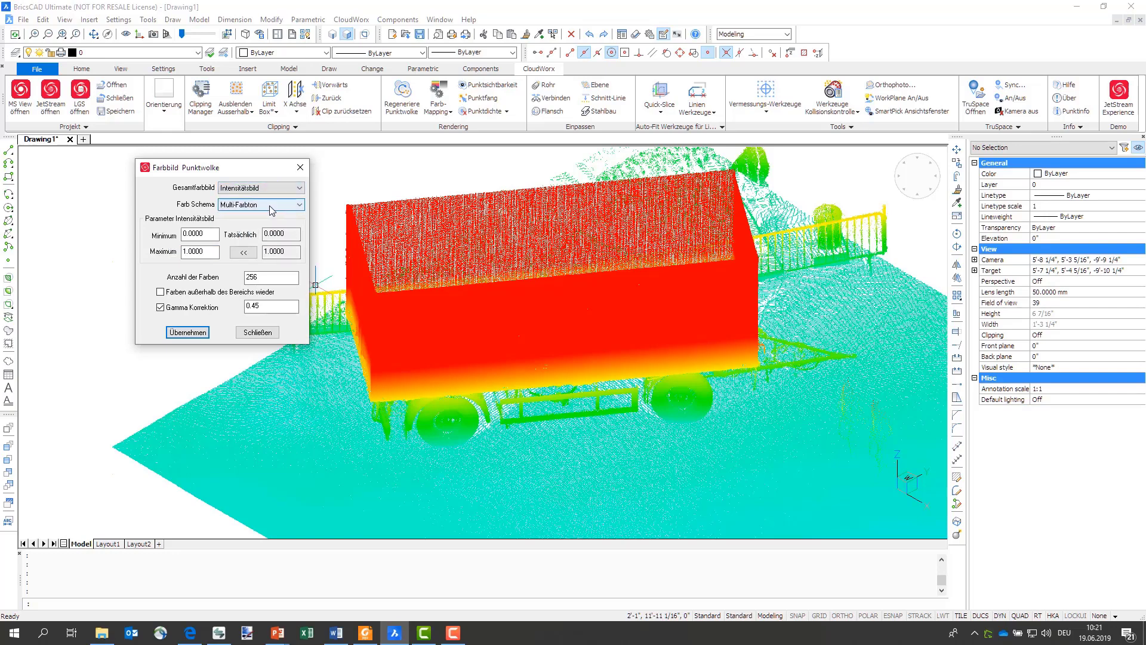
left_click(188, 332)
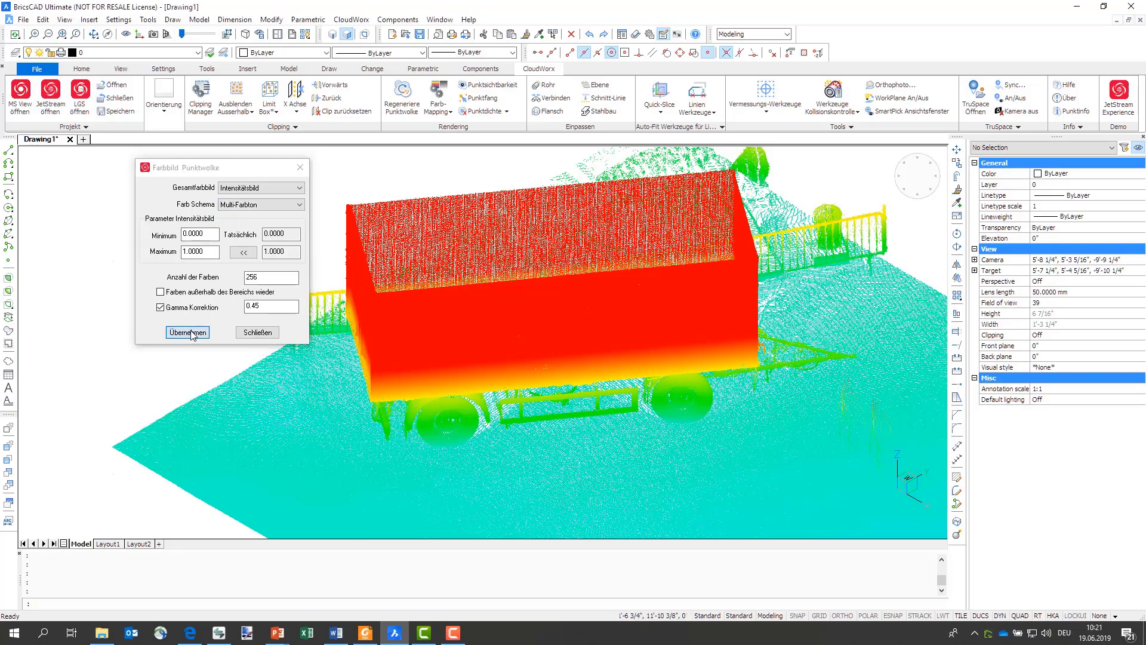
left_click(243, 251)
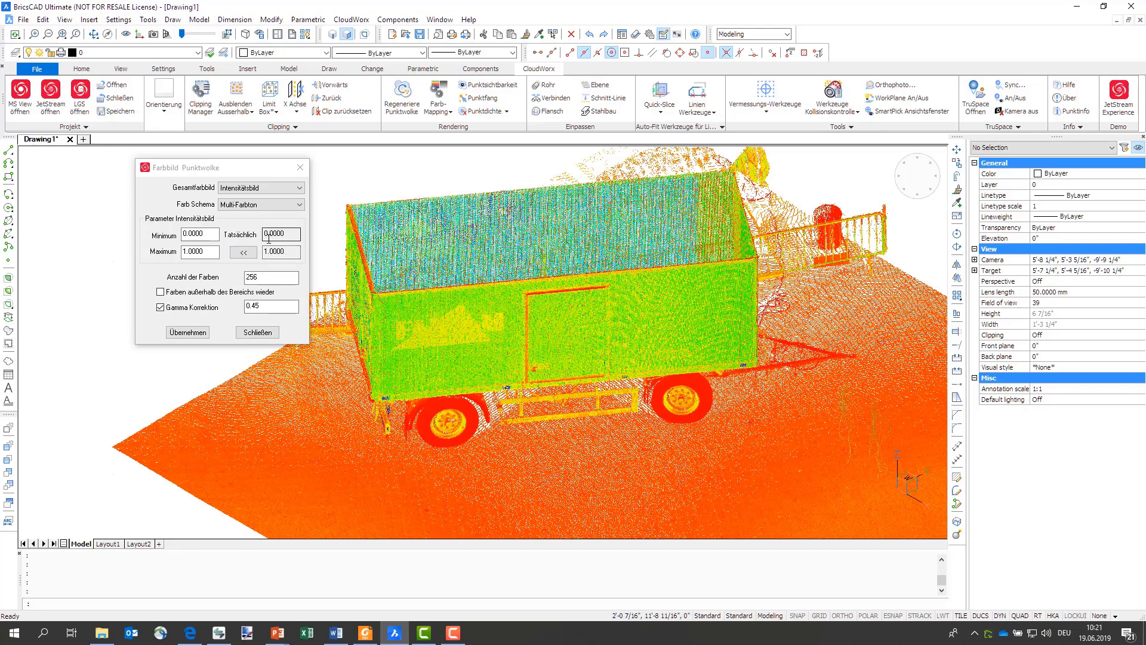
left_click(286, 234)
Step: Select the actual minimum intensity value and zoom in and out around the trailer
mouse_move(286, 234)
left_mouse_down()
mouse_move(269, 233)
mouse_move(264, 251)
mouse_move(266, 233)
mouse_move(280, 237)
mouse_move(260, 250)
left_mouse_up()
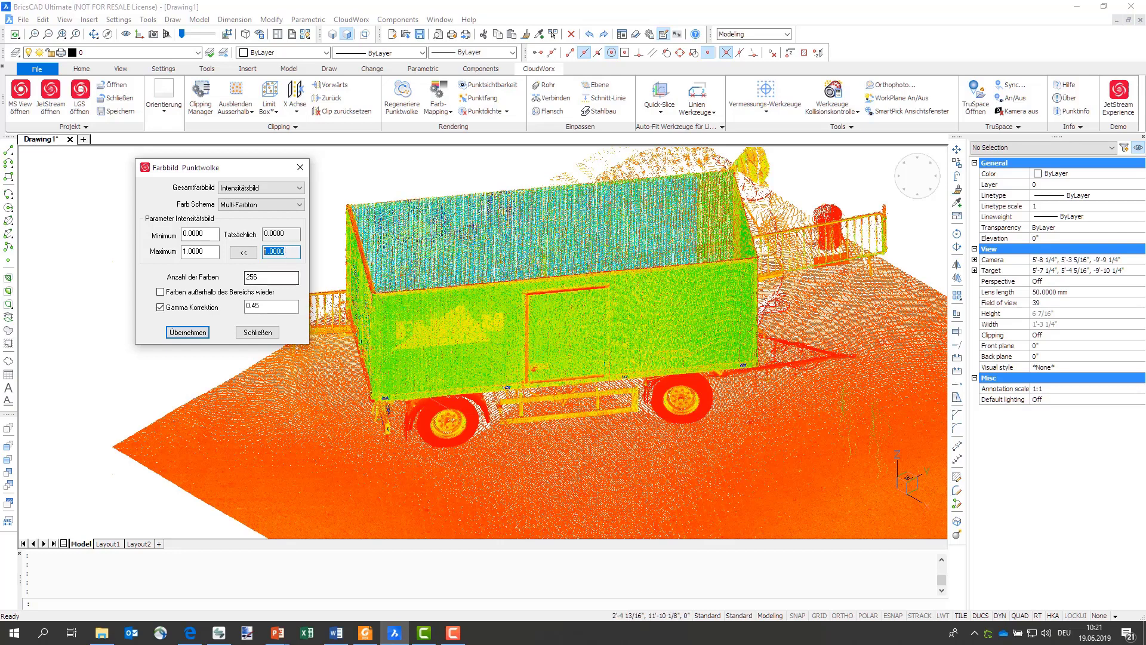
mouse_move(478, 436)
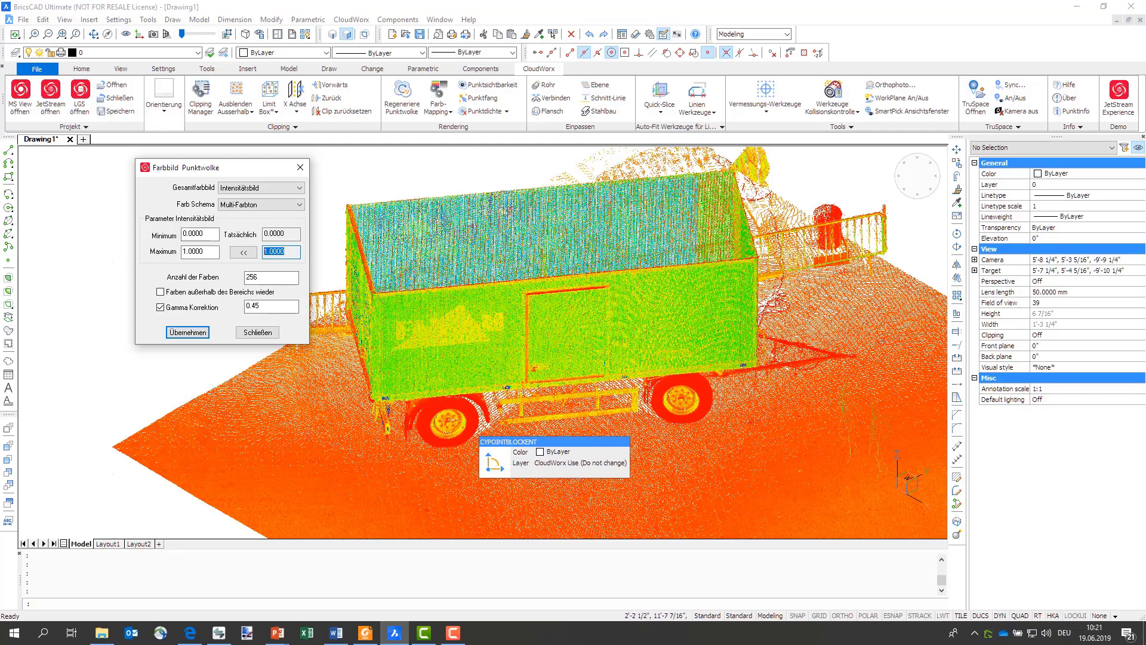
left_click(151, 383)
scroll(151, 383, "down", 2)
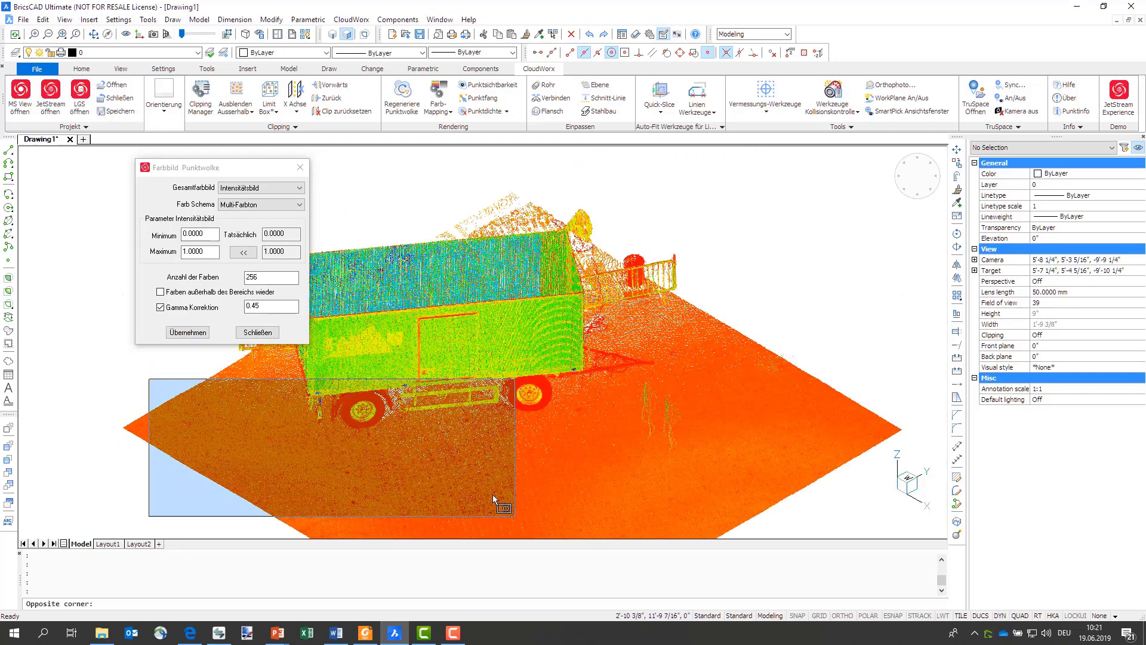
scroll(491, 493, "down", 2)
key("Escape")
scroll(490, 492, "down", 2)
scroll(532, 518, "up", 1)
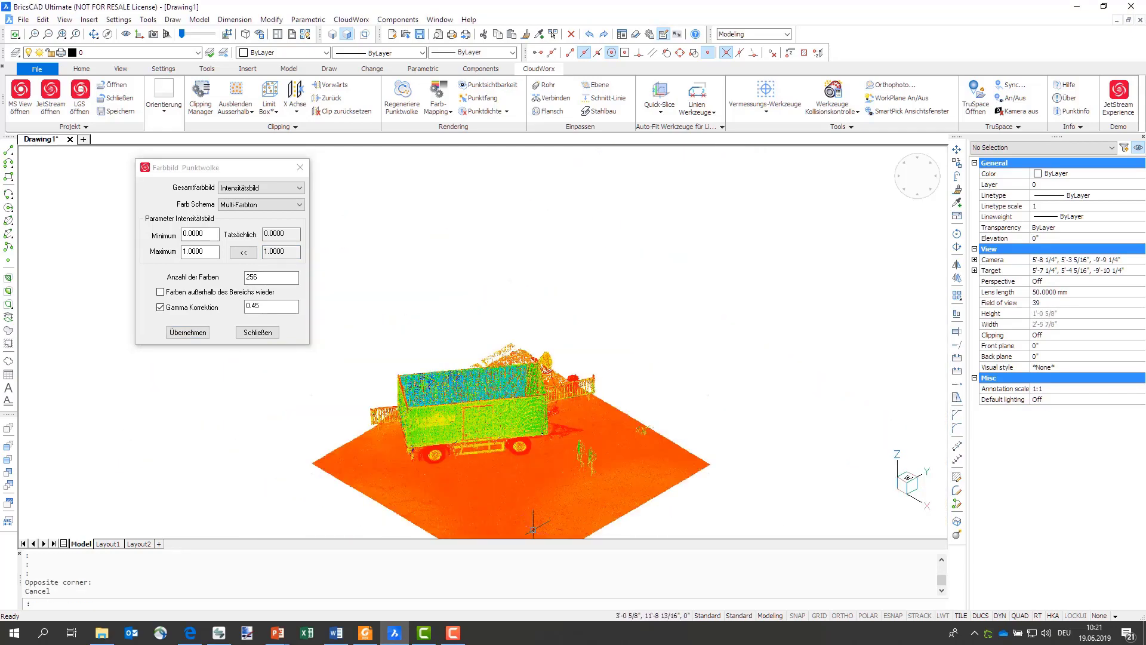
scroll(533, 518, "up", 1)
scroll(533, 518, "up", 1)
scroll(533, 518, "up", 2)
scroll(533, 518, "down", 2)
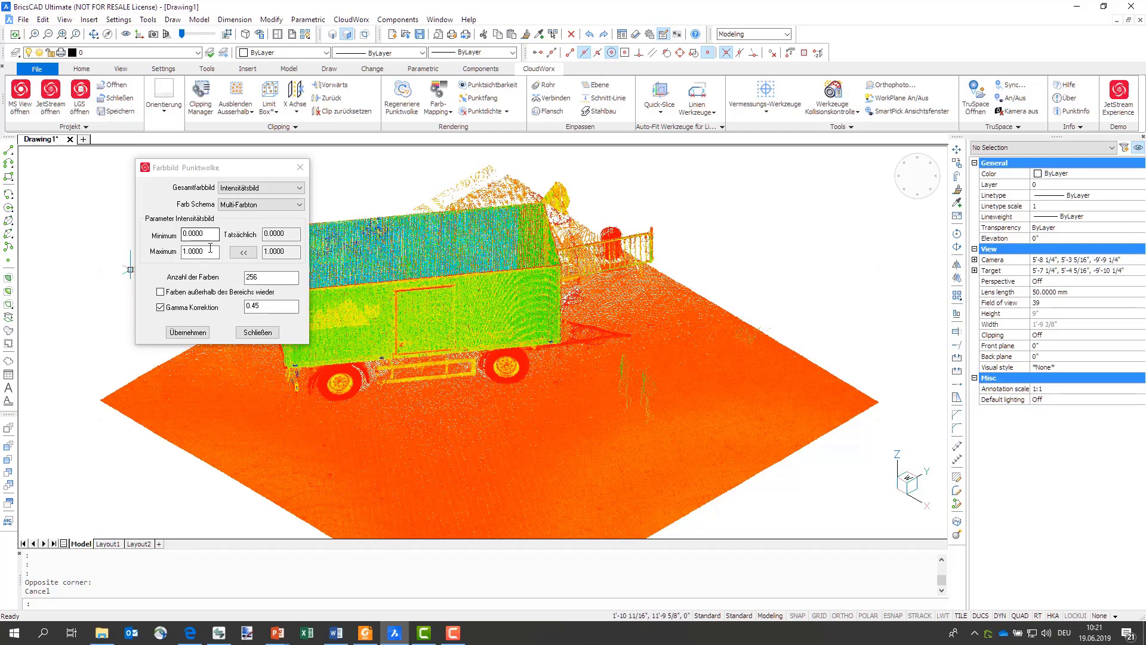
Step: Apply a trial intensity maximum of 2, then restore the actual 1.0 maximum
left_click(175, 252)
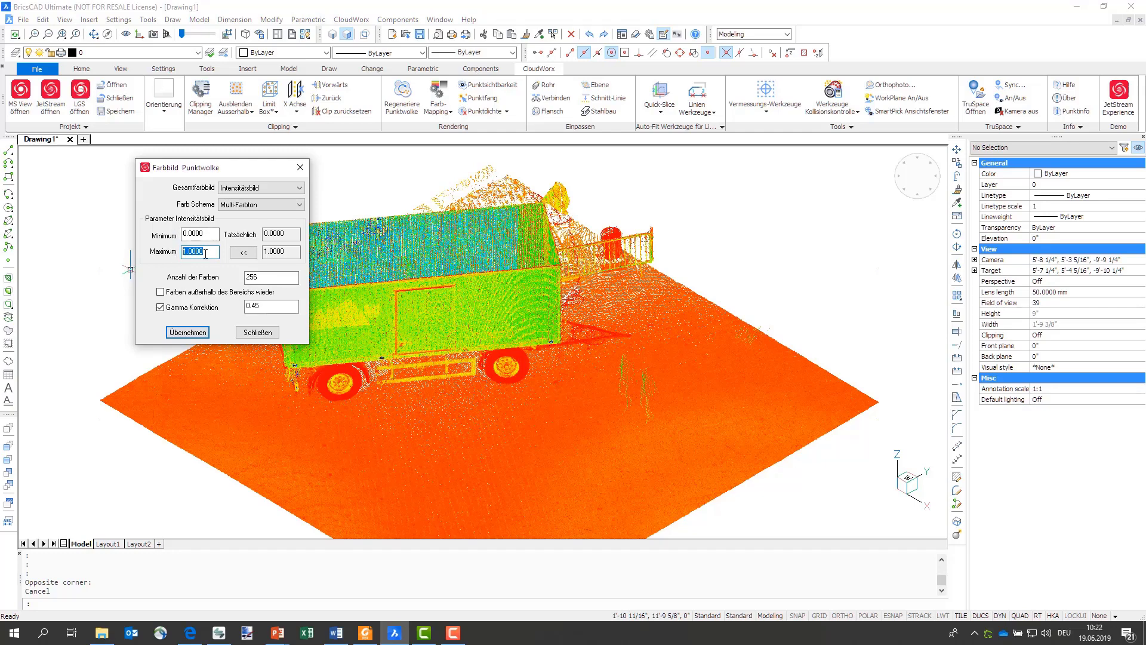
type(".2")
left_click(197, 334)
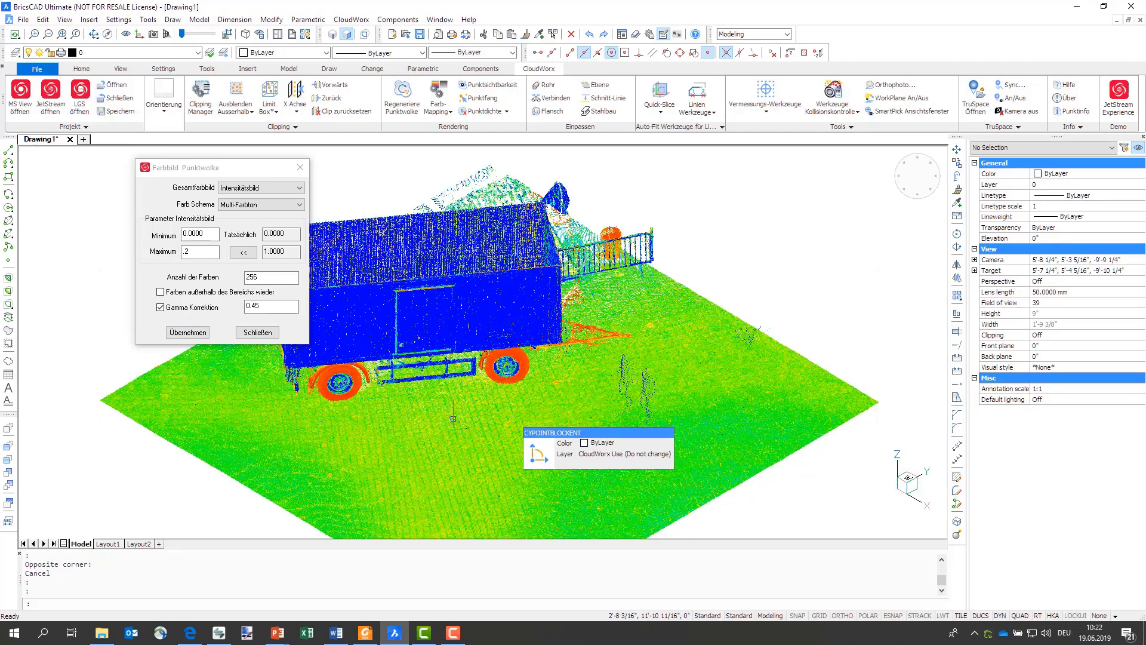
scroll(373, 507, "up", 2)
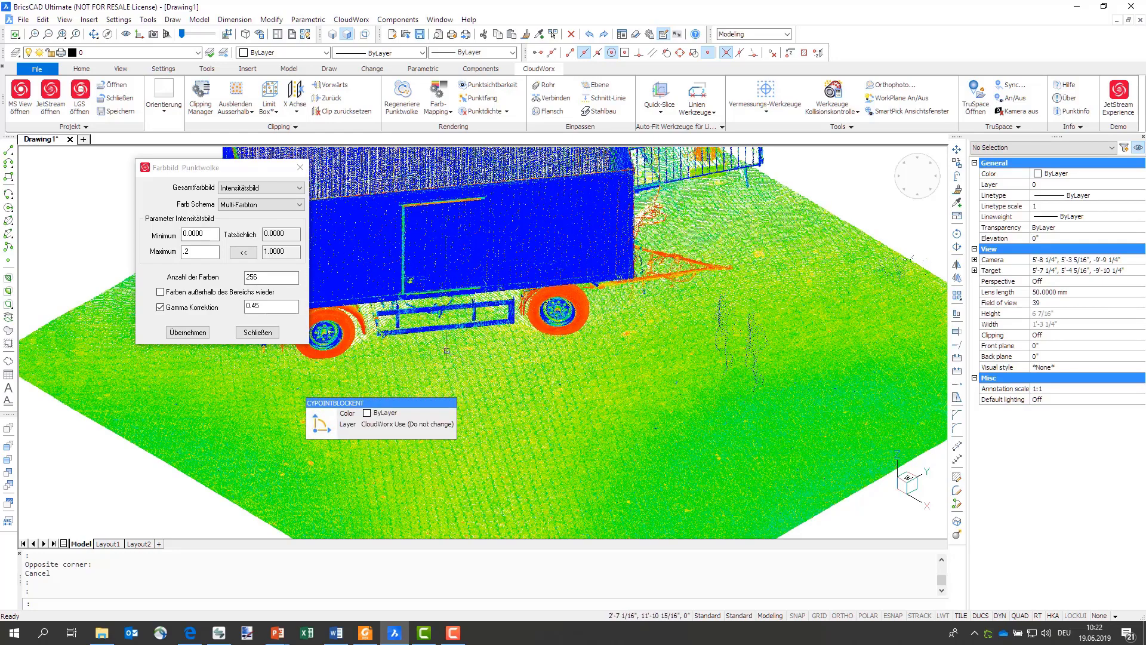
scroll(445, 357, "down", 2)
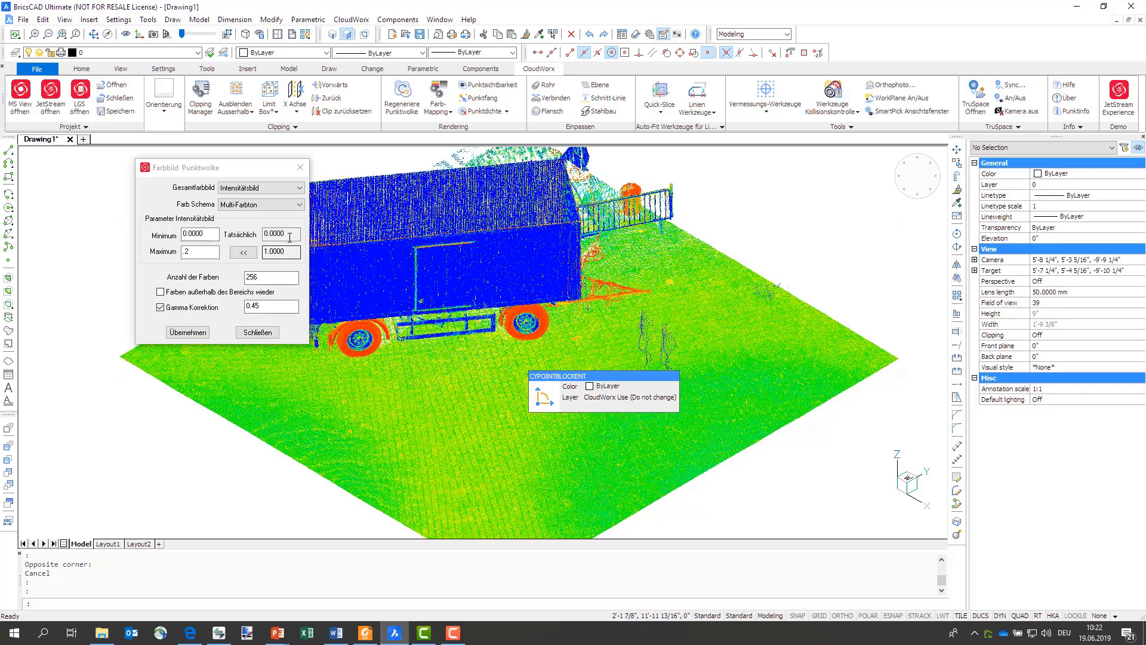
left_click(243, 253)
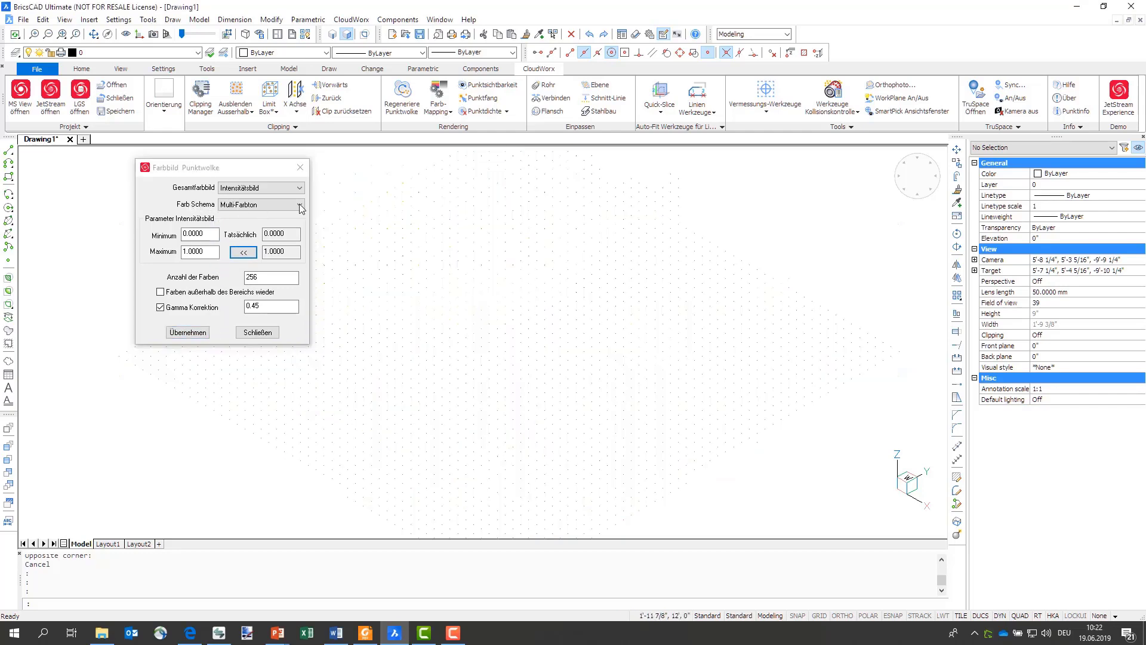
Step: Change the intensity colour scheme to Grauton and apply it
left_click(299, 204)
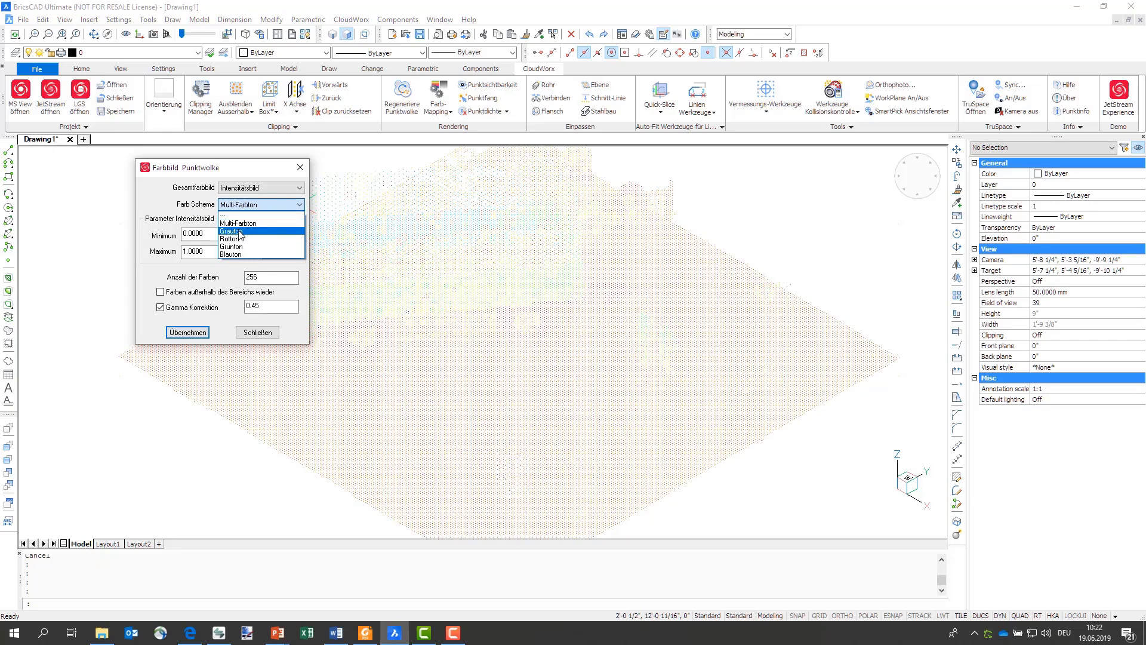
left_click(242, 235)
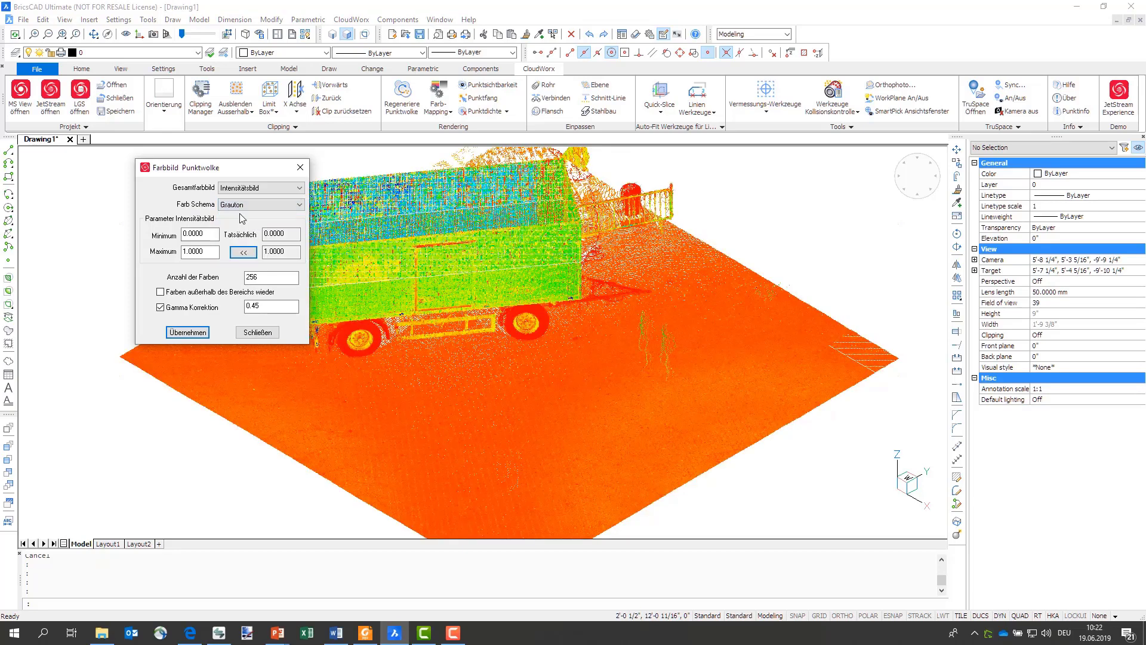
left_click(257, 332)
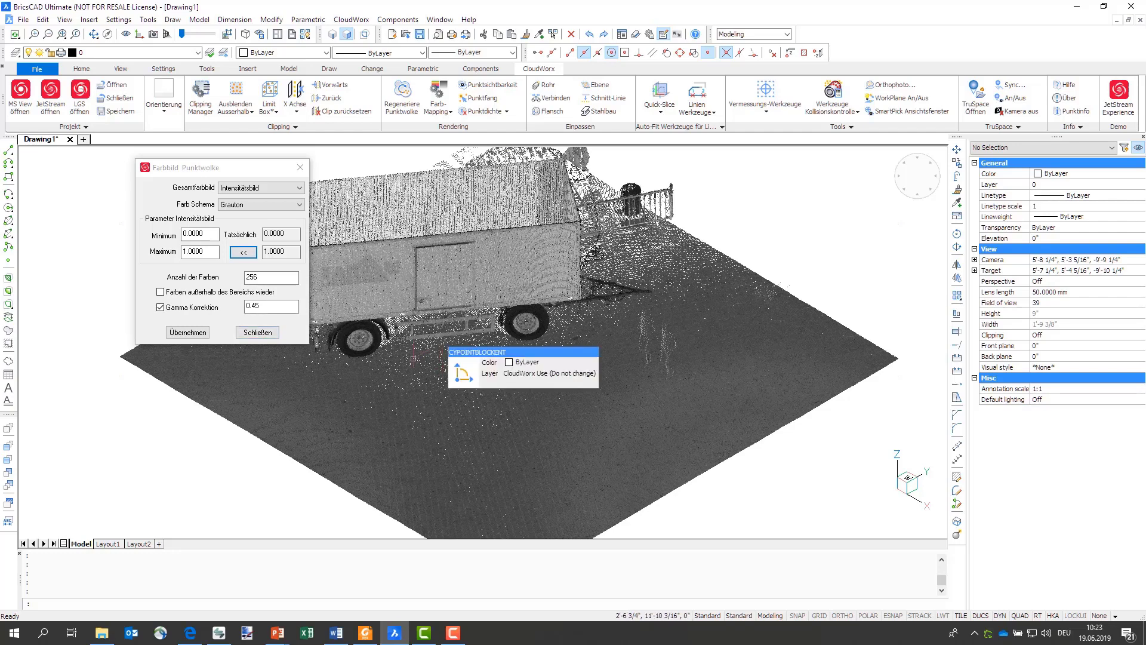
Step: Change Gamma Korrektion from 0.45 to 0.6 and zoom to check the grey cloud
left_click(260, 305)
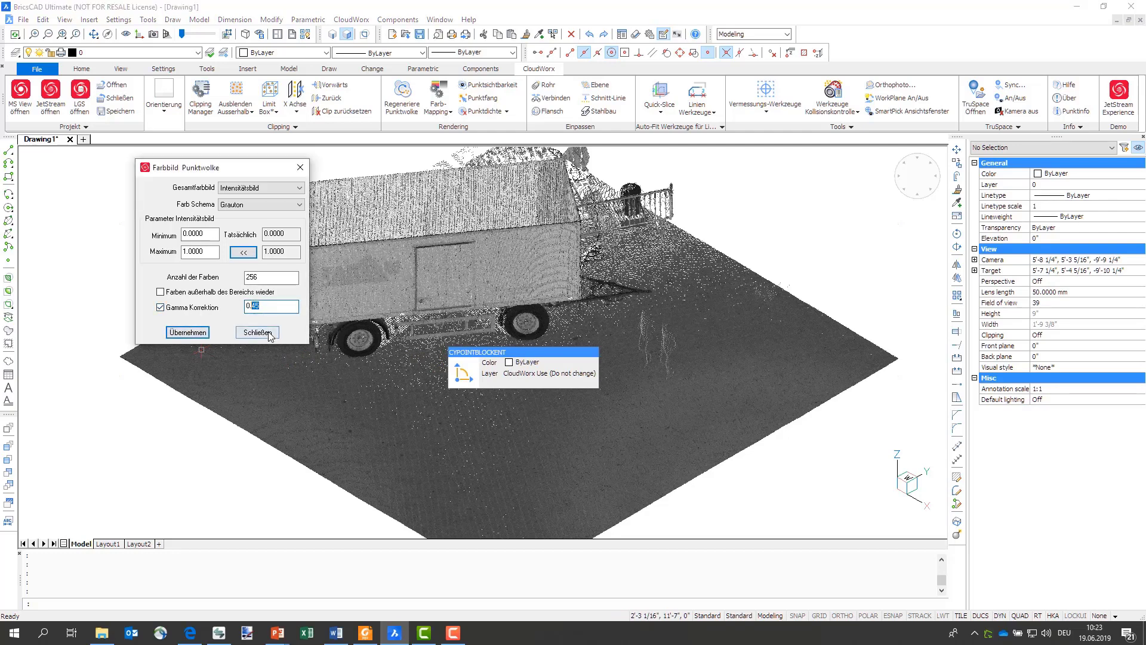
type("6")
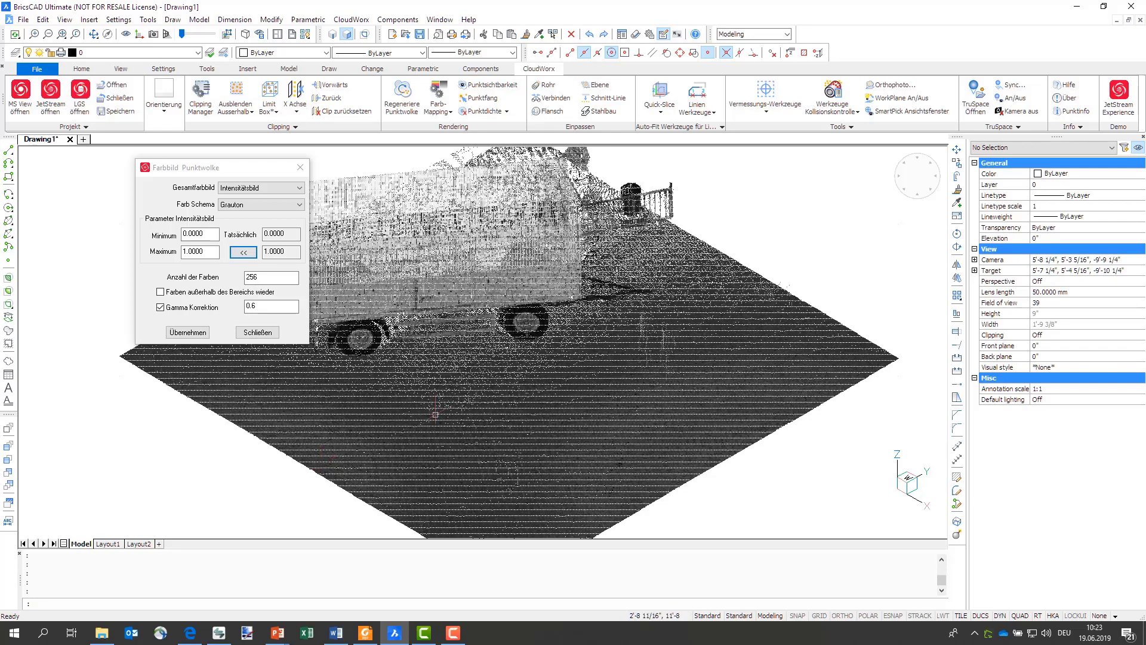
scroll(464, 367, "down", 2)
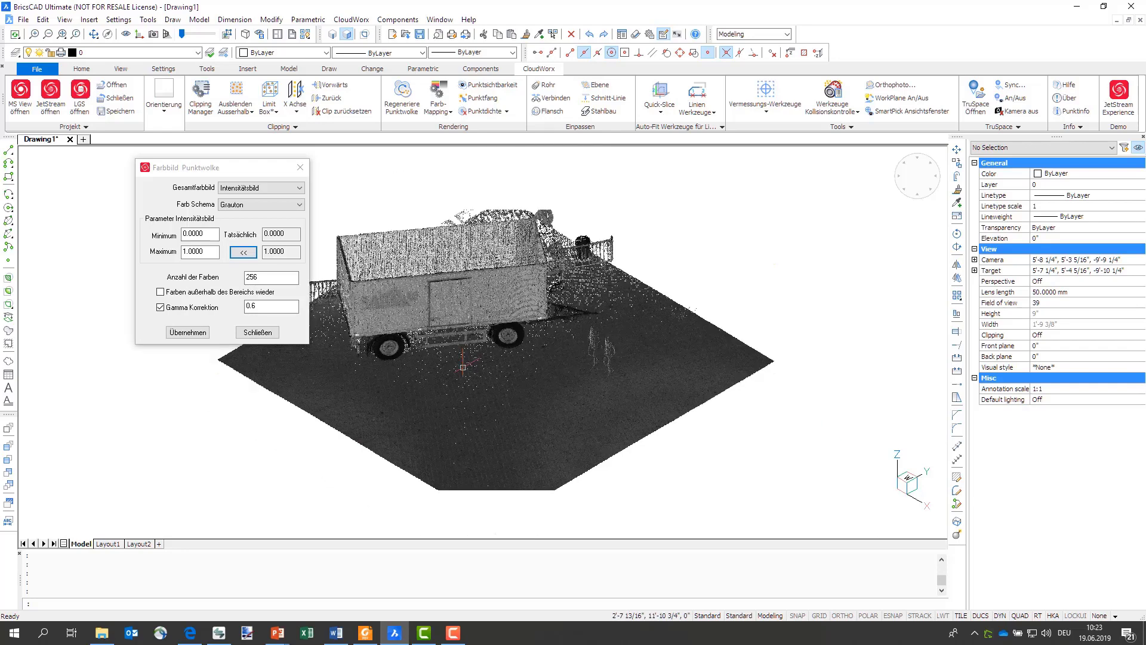
scroll(454, 368, "up", 2)
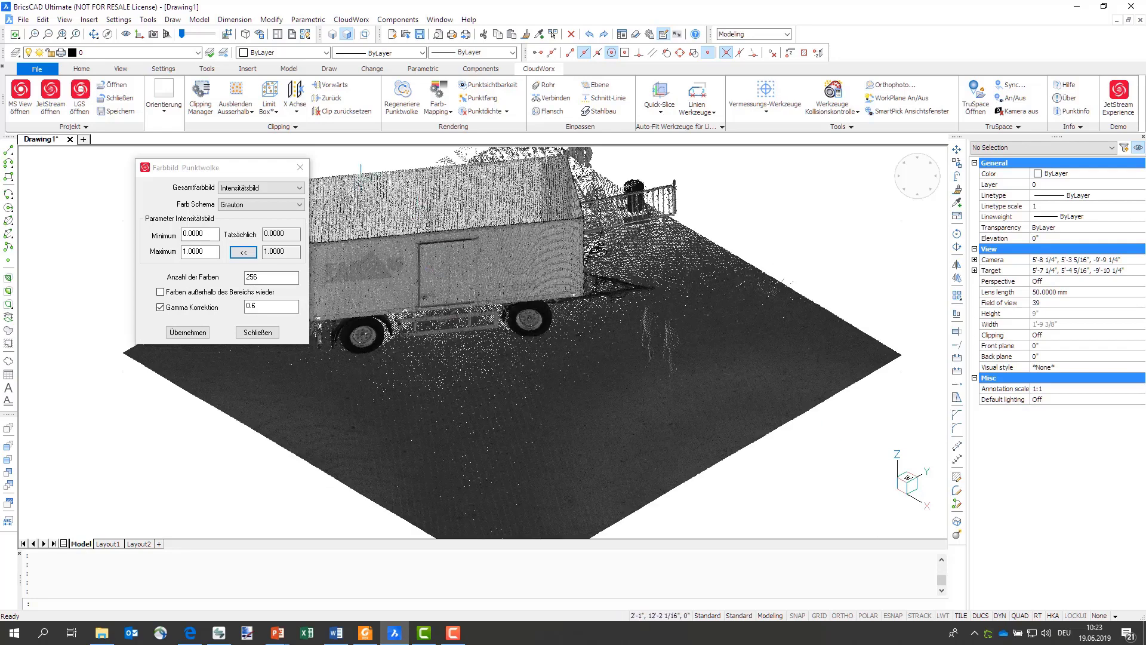
scroll(439, 373, "down", 1)
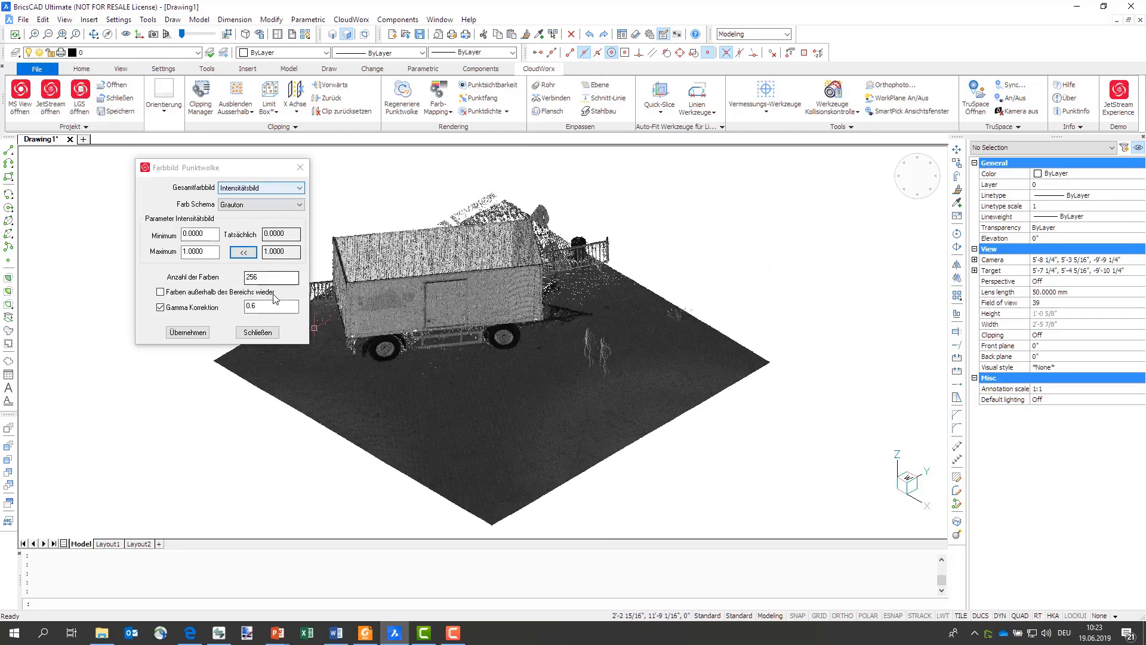
Step: Set Gesamtfarbbild to Echtfarbe and apply it to the cloud
left_click(271, 191)
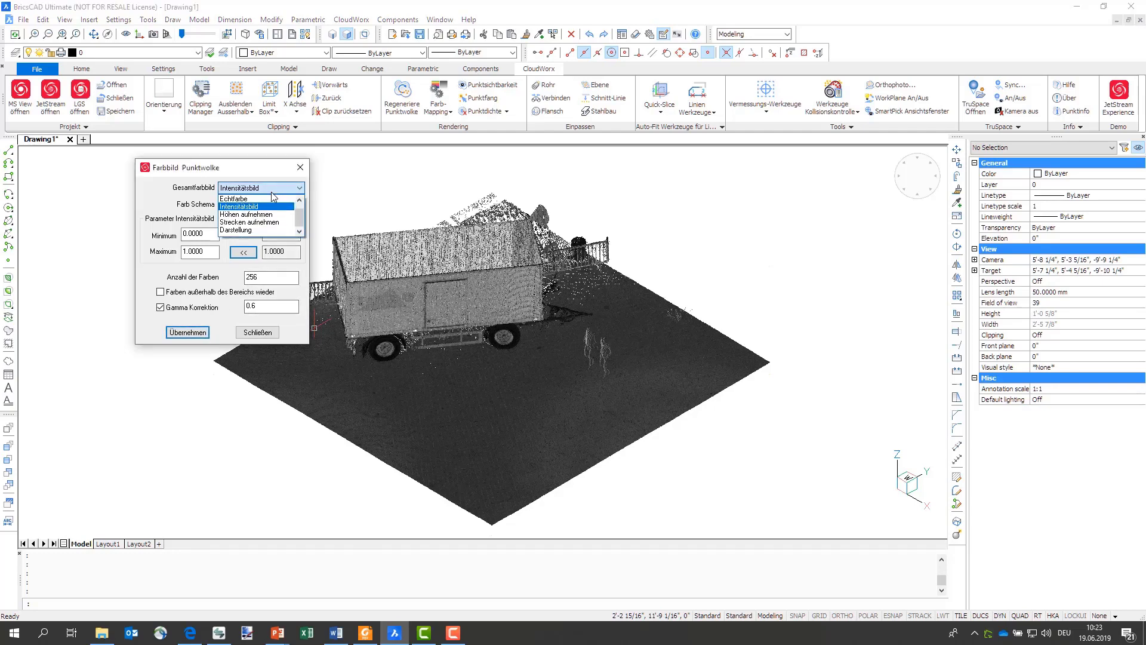
left_click(267, 199)
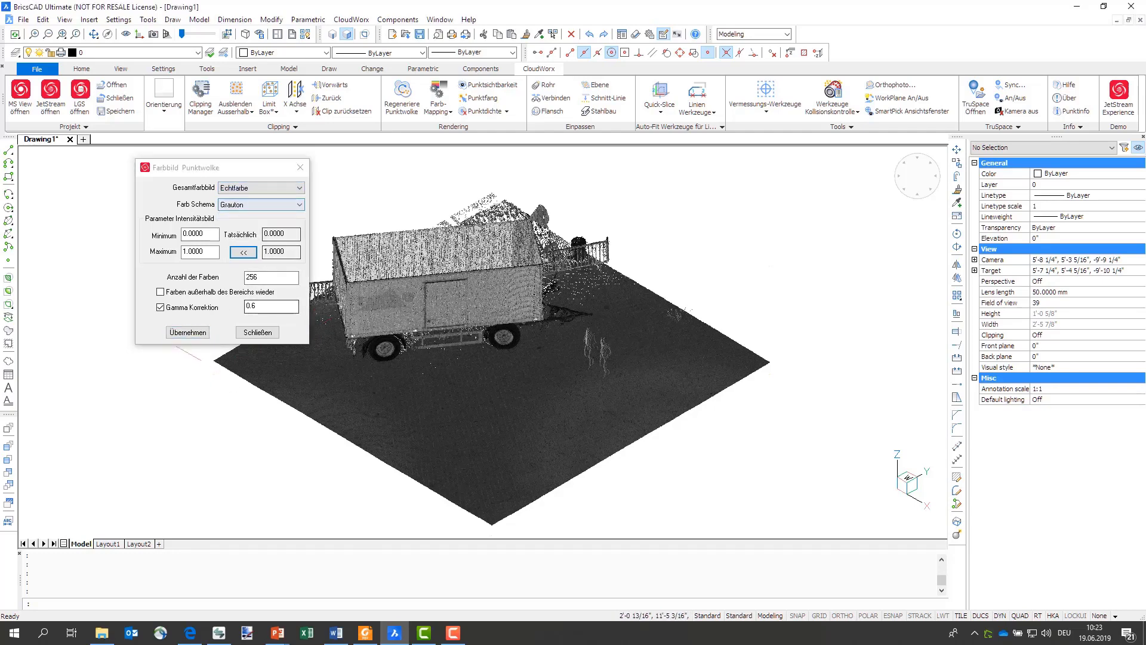
left_click(203, 337)
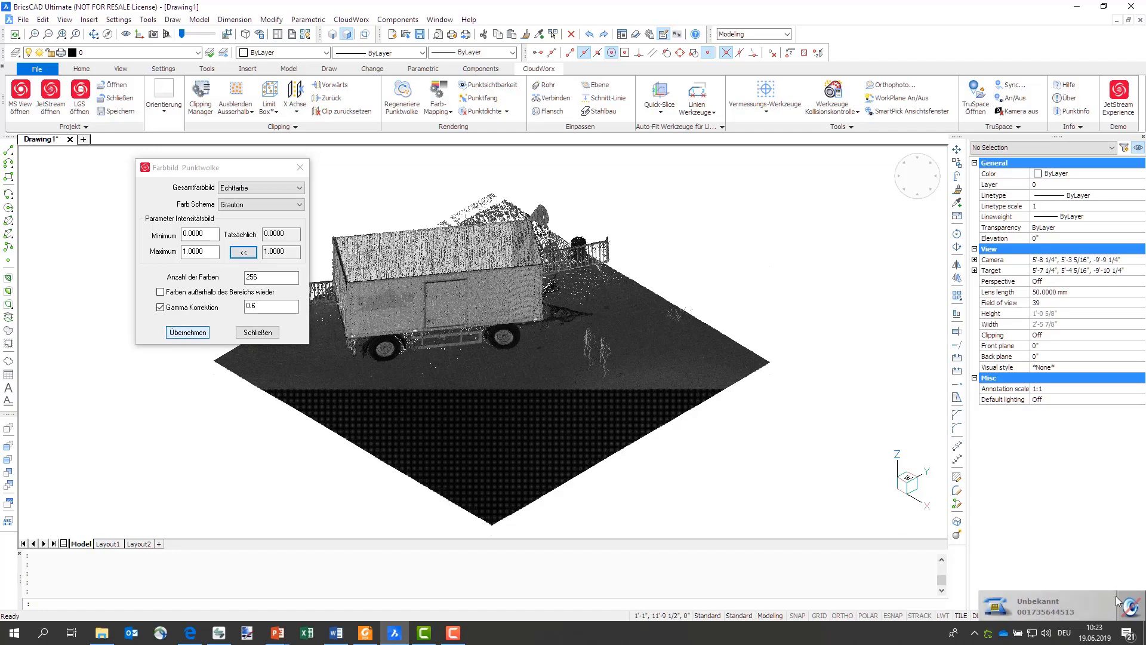
scroll(512, 315, "down", 1)
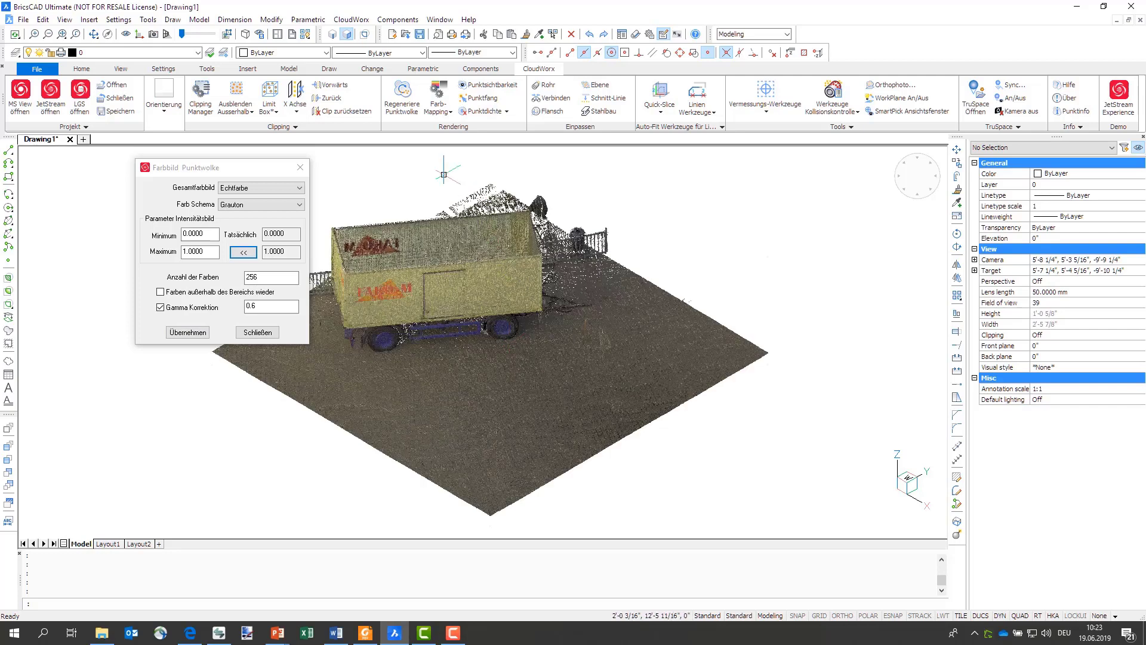
Step: Close the colour dialog and toggle Punktsichtbarkeit off and back on
left_click(300, 170)
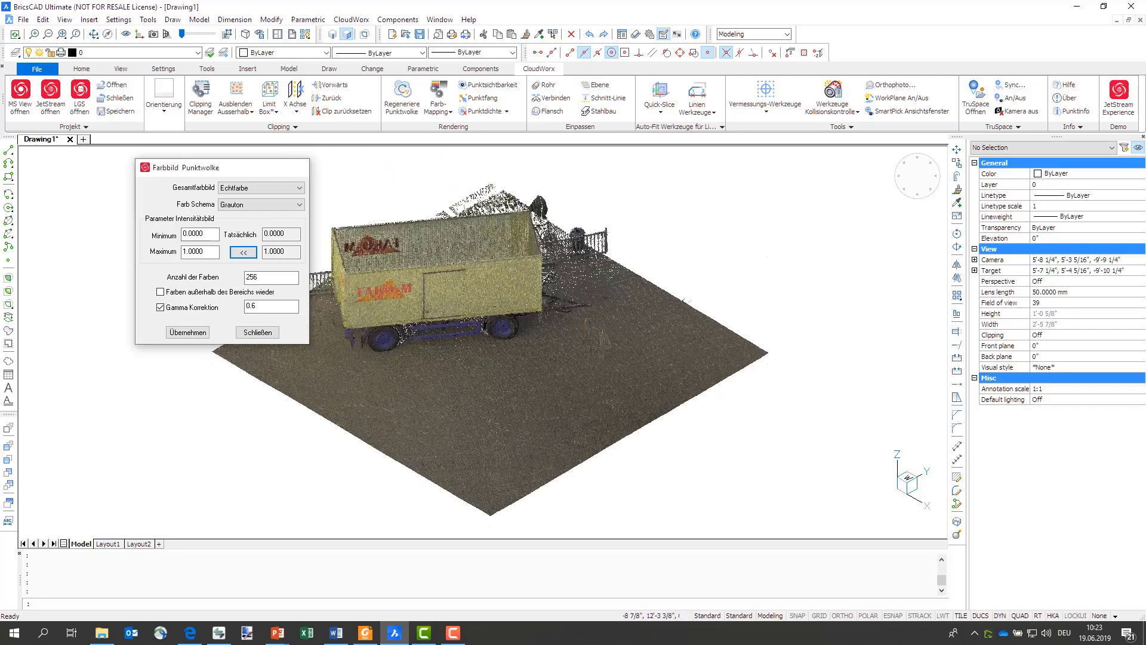
left_click(496, 88)
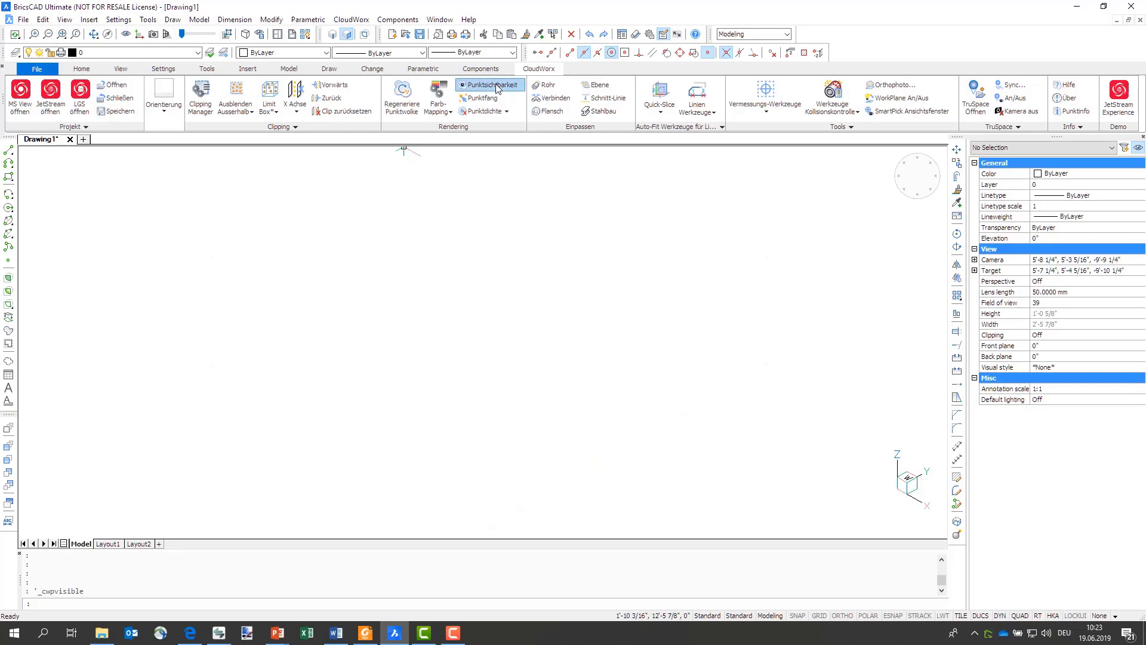
left_click(496, 88)
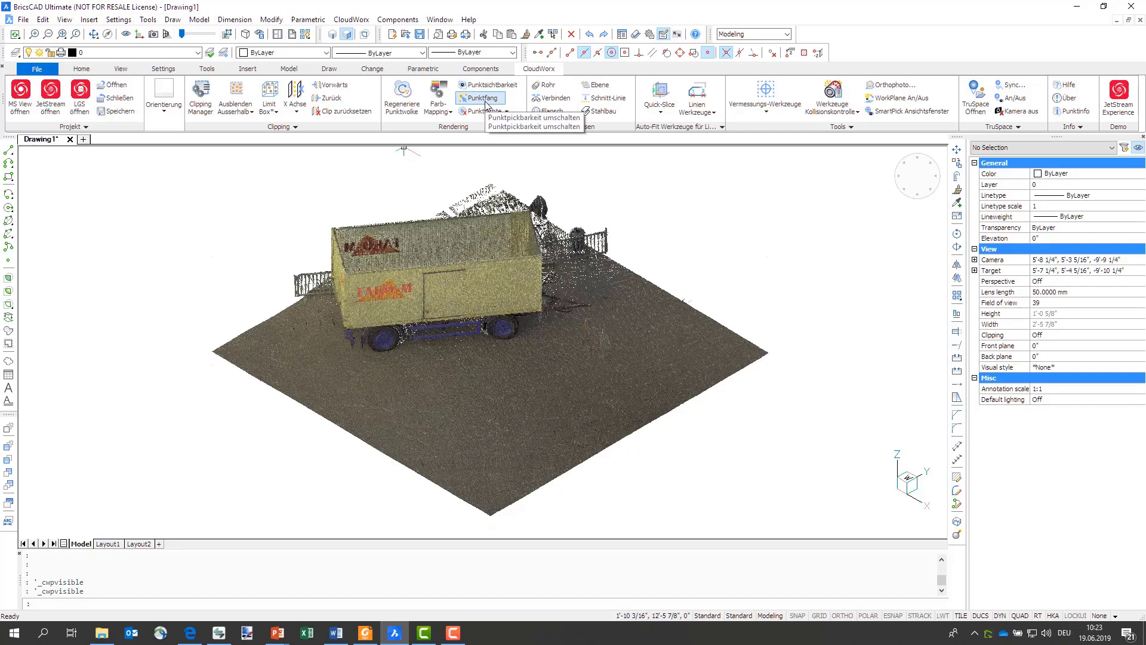
Step: With ESNAP on, draw a two-point polyline on the ground in front of the trailer
left_click(333, 71)
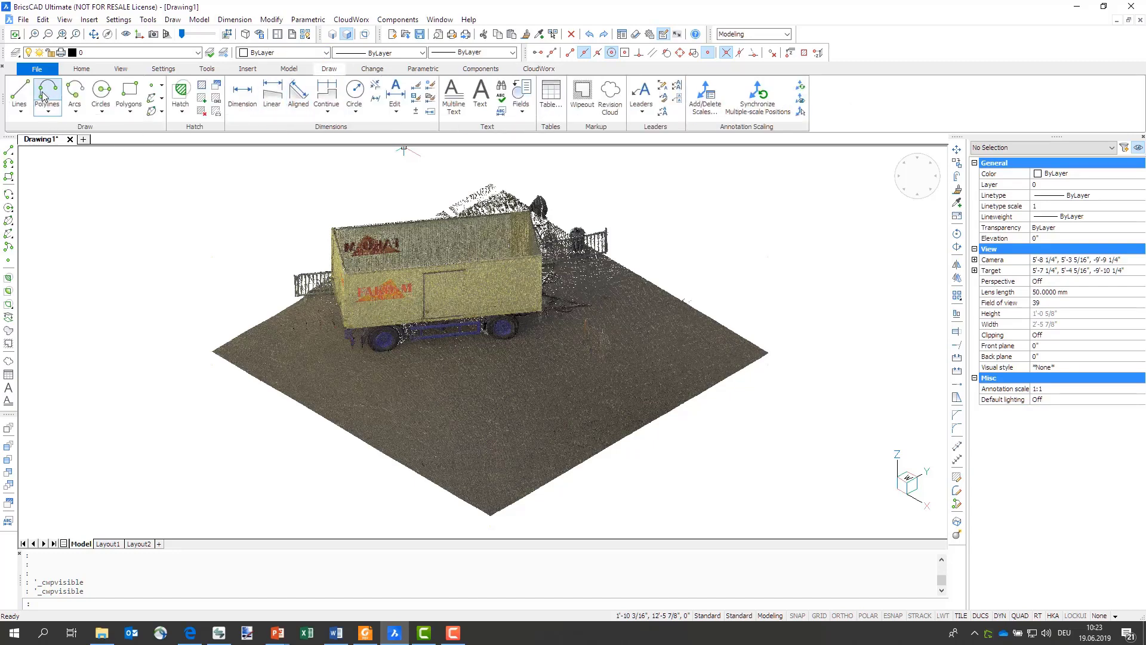
left_click(57, 106)
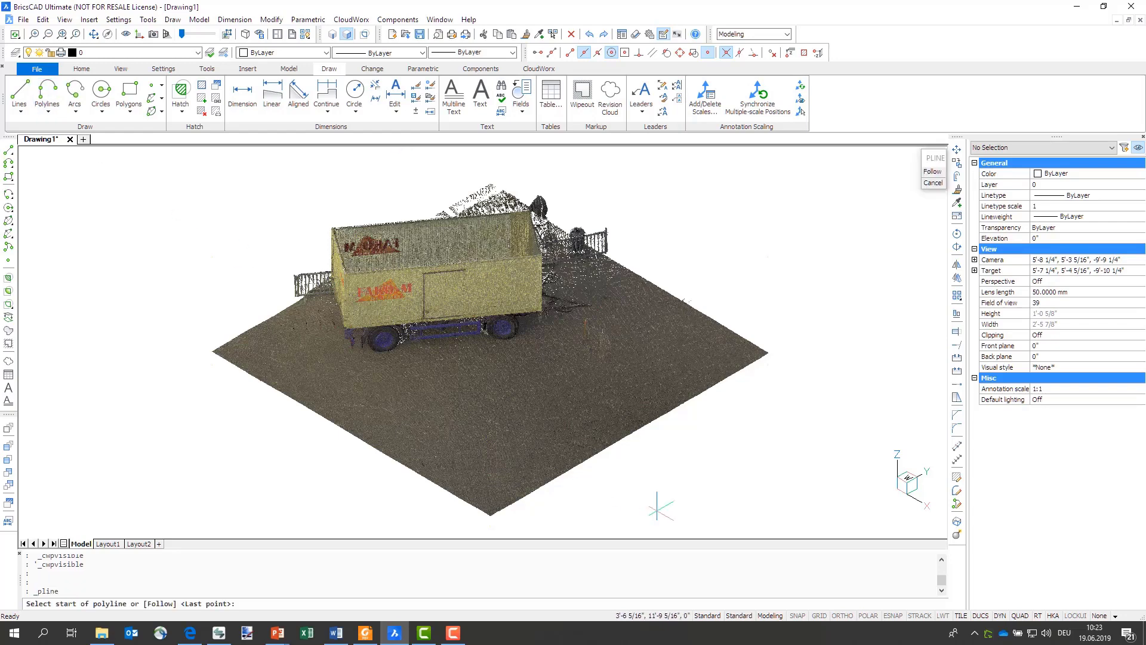
left_click(893, 618)
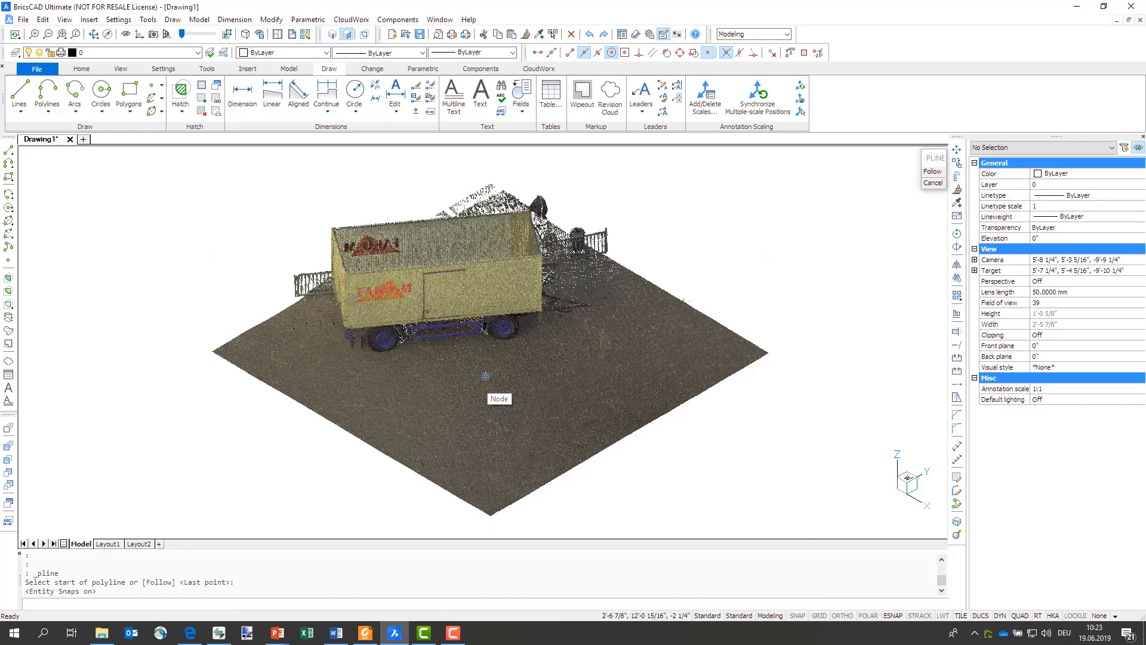
left_click(412, 397)
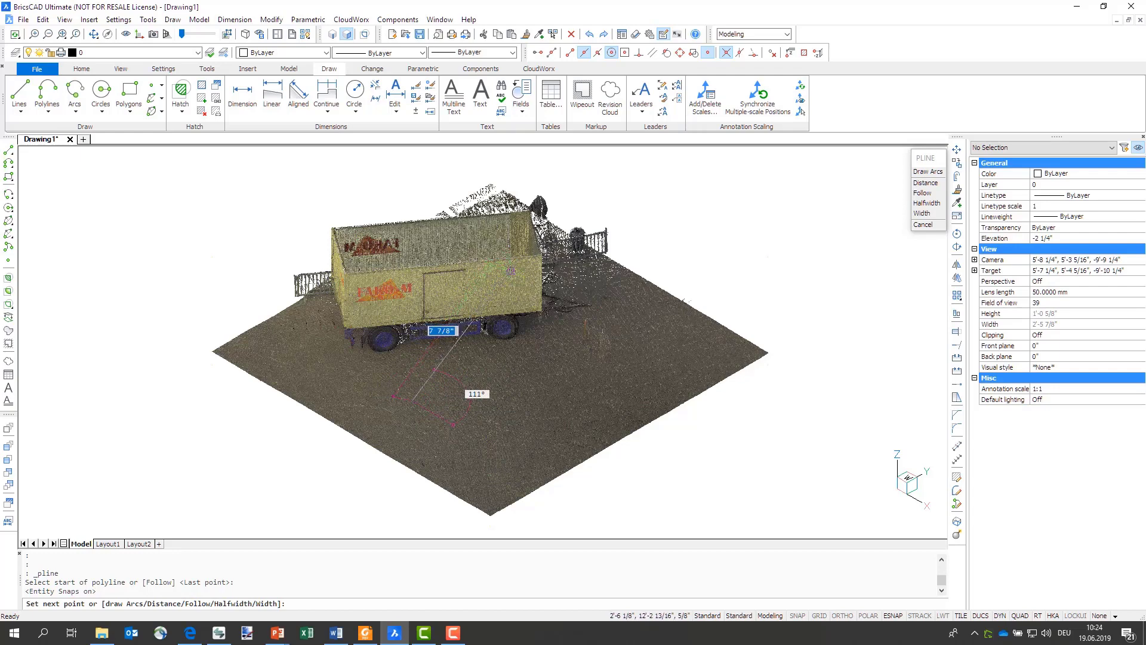
left_click(491, 345)
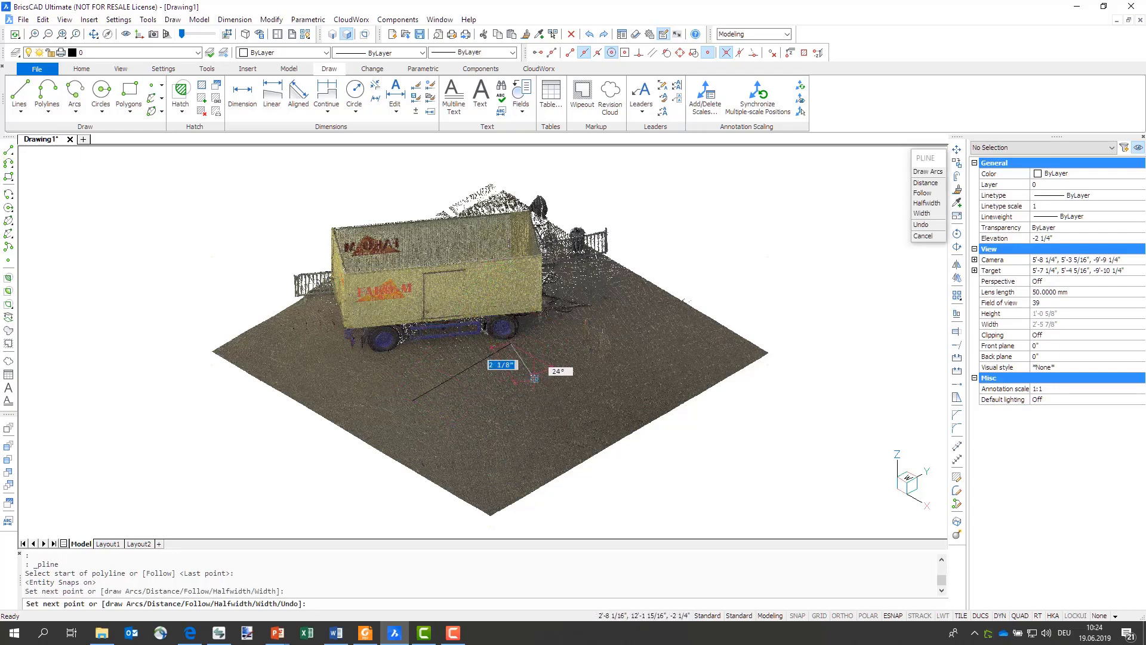
key("Escape")
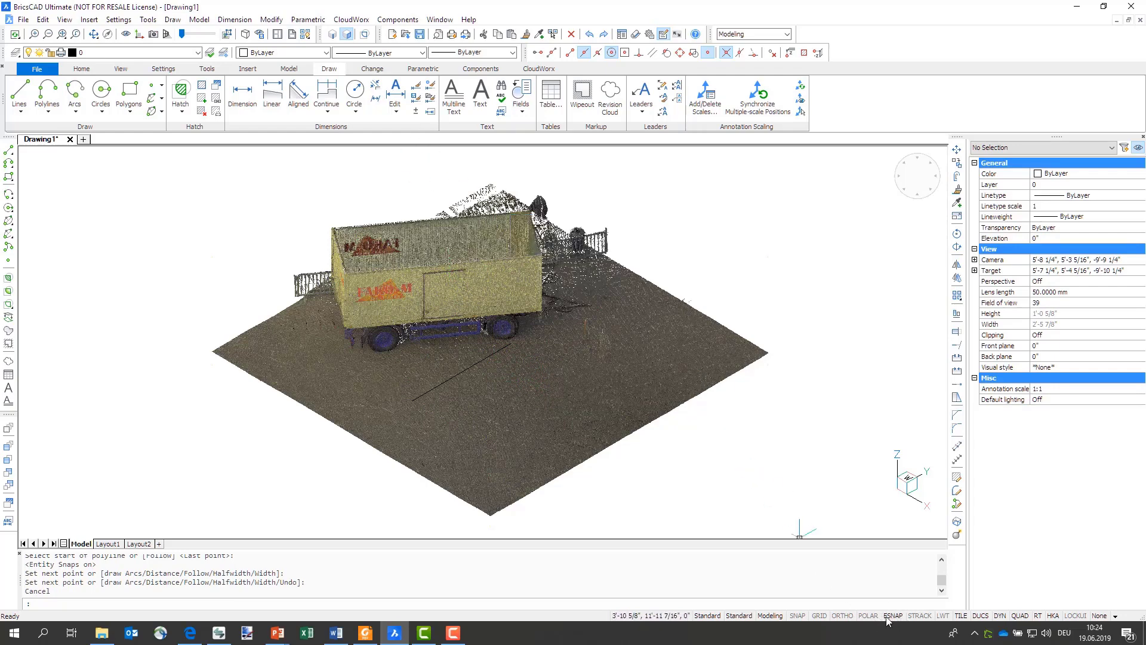
left_click(545, 72)
Step: Toggle point-cloud point picking, then start a new polyline on the ground and cancel it
left_click(483, 99)
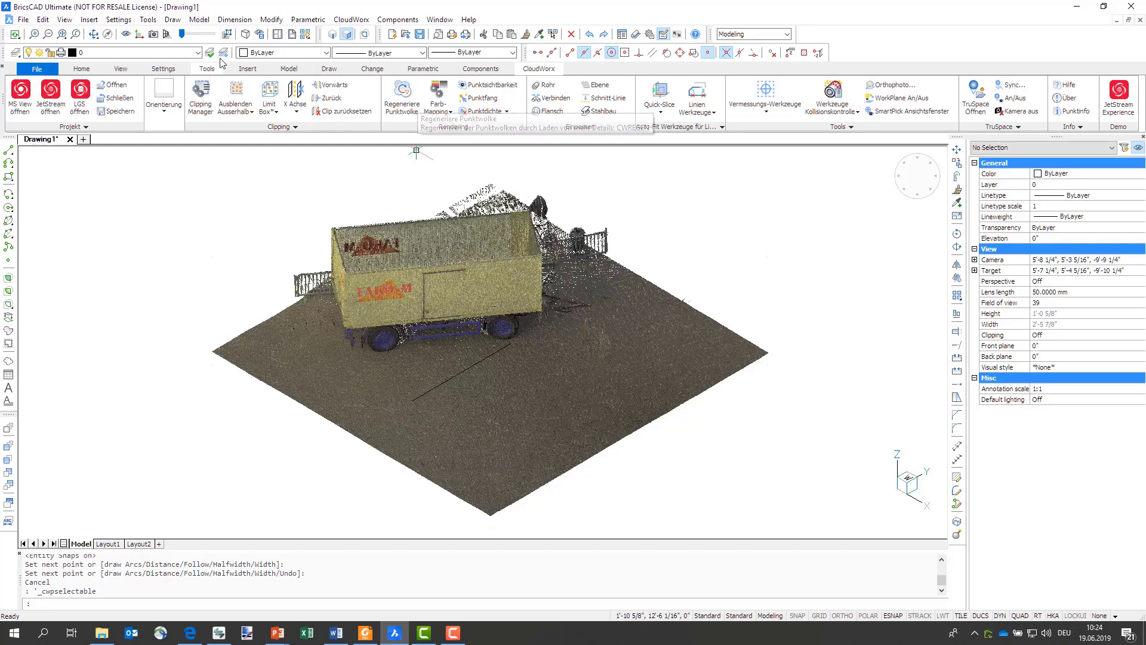
left_click(329, 69)
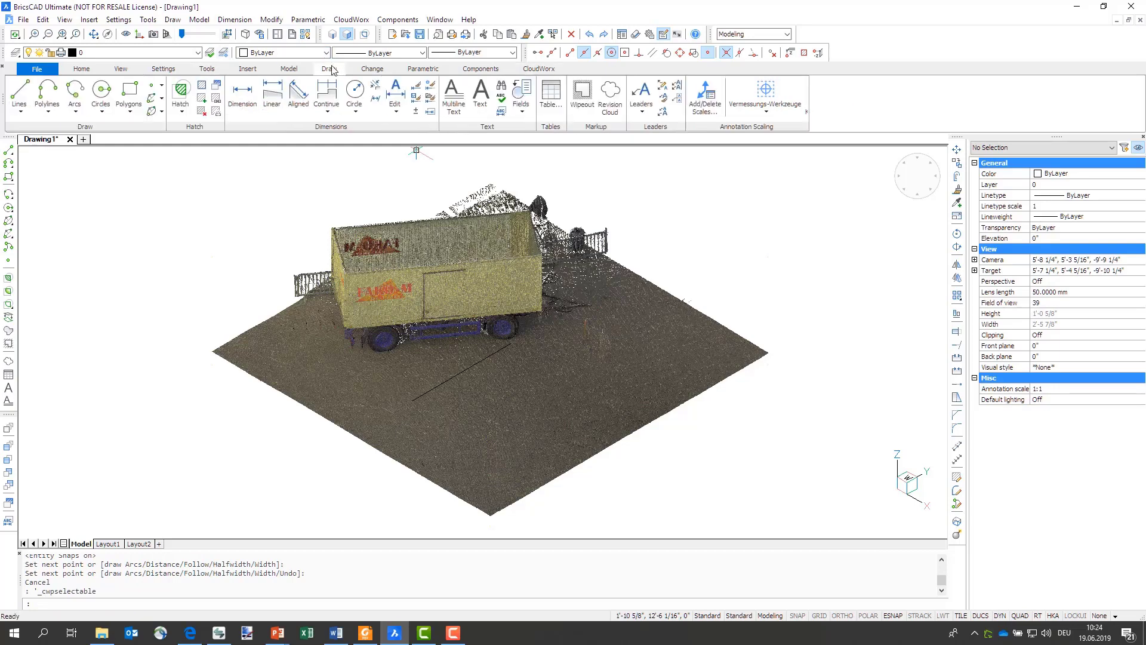
left_click(57, 92)
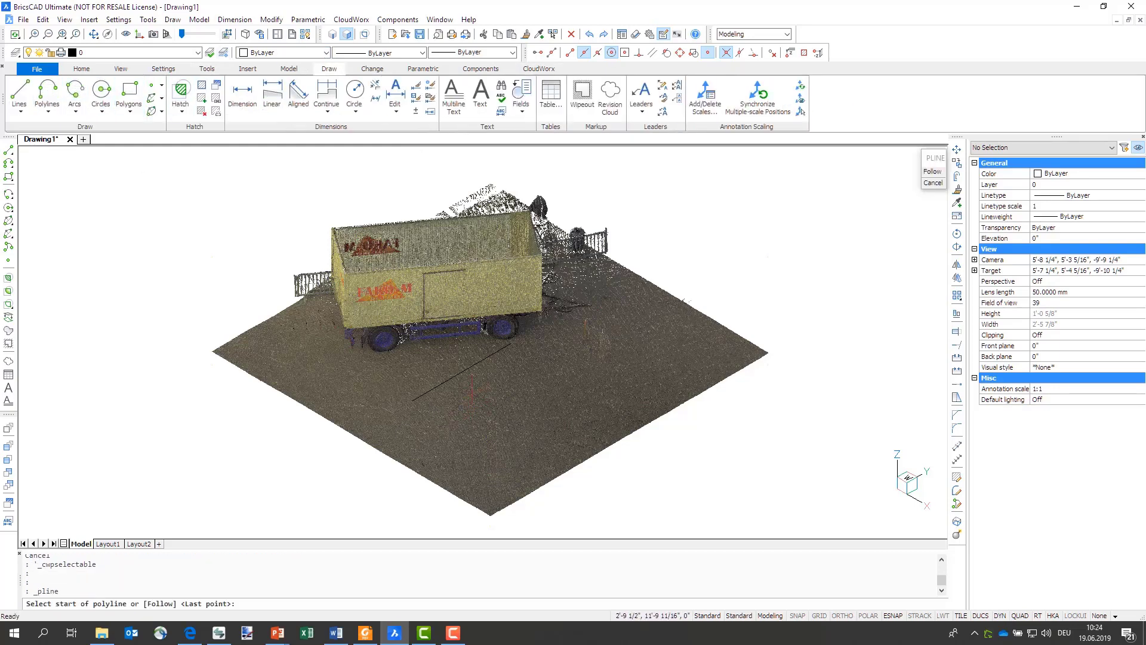
left_click(543, 365)
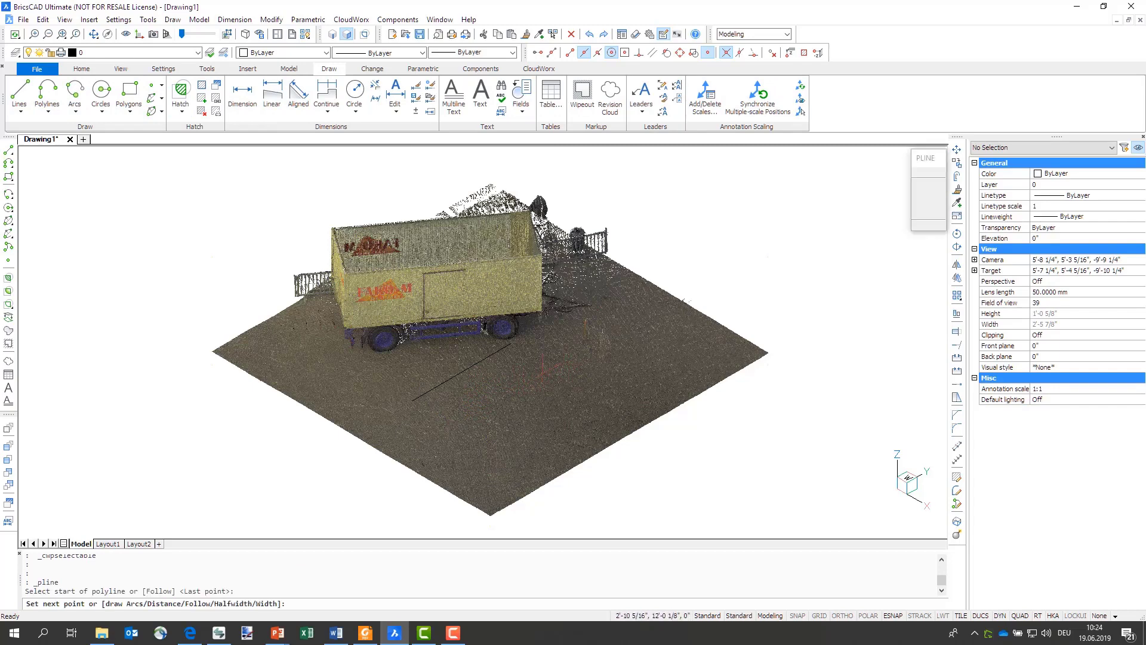
key("Escape")
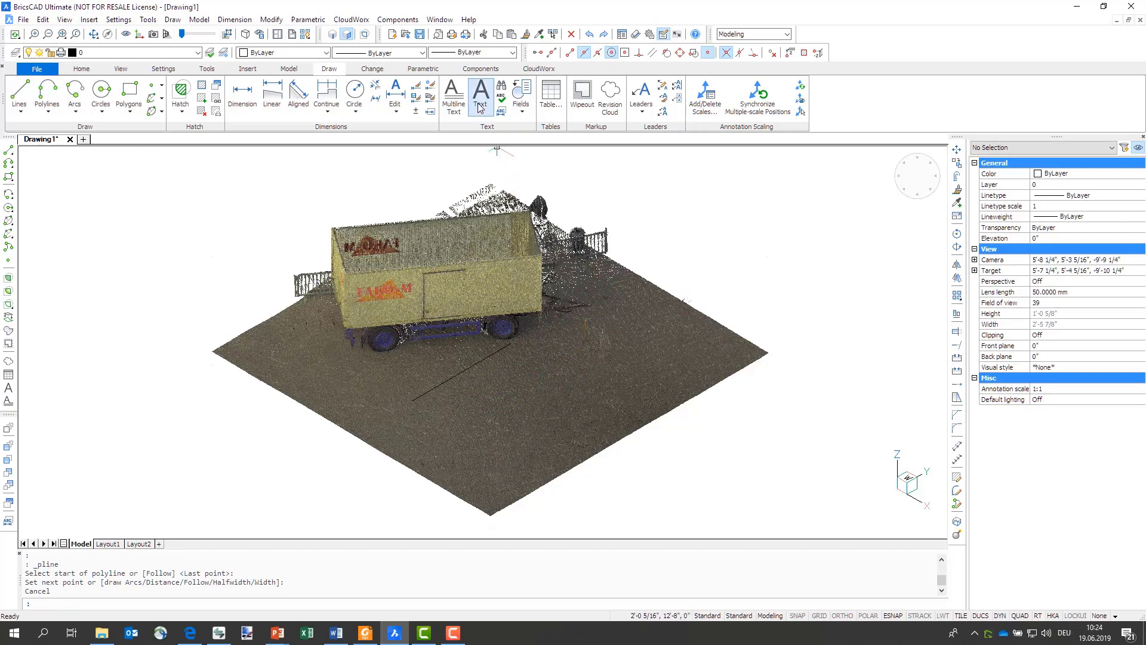
Step: Toggle Punktfang point-cloud picking off and back on again
left_click(545, 70)
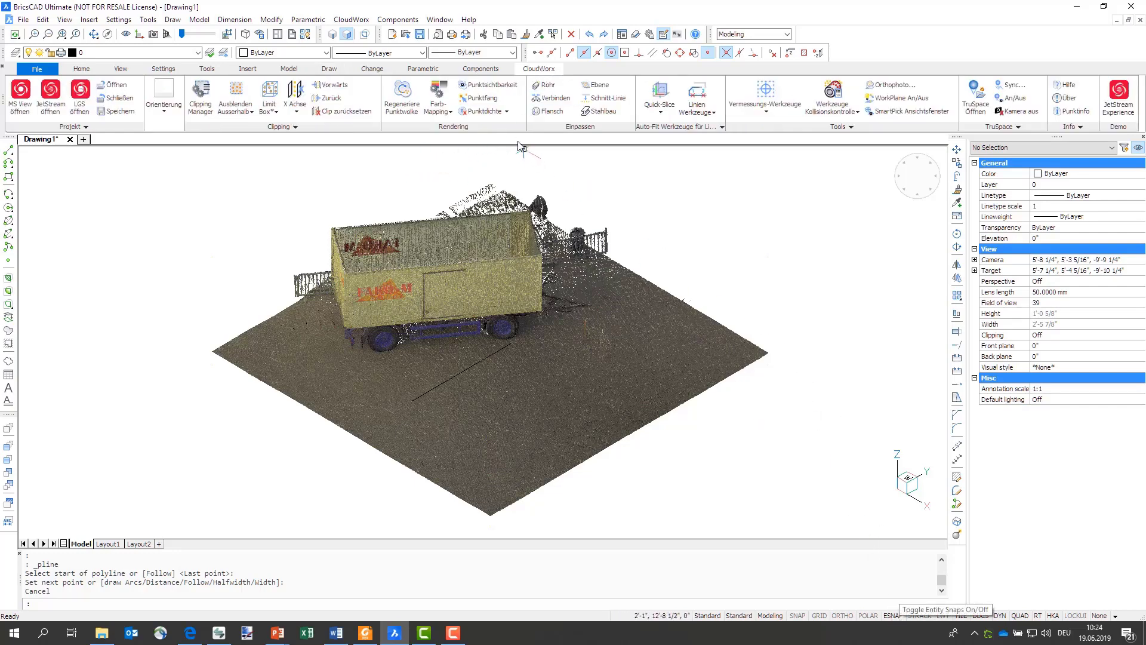
left_click(477, 99)
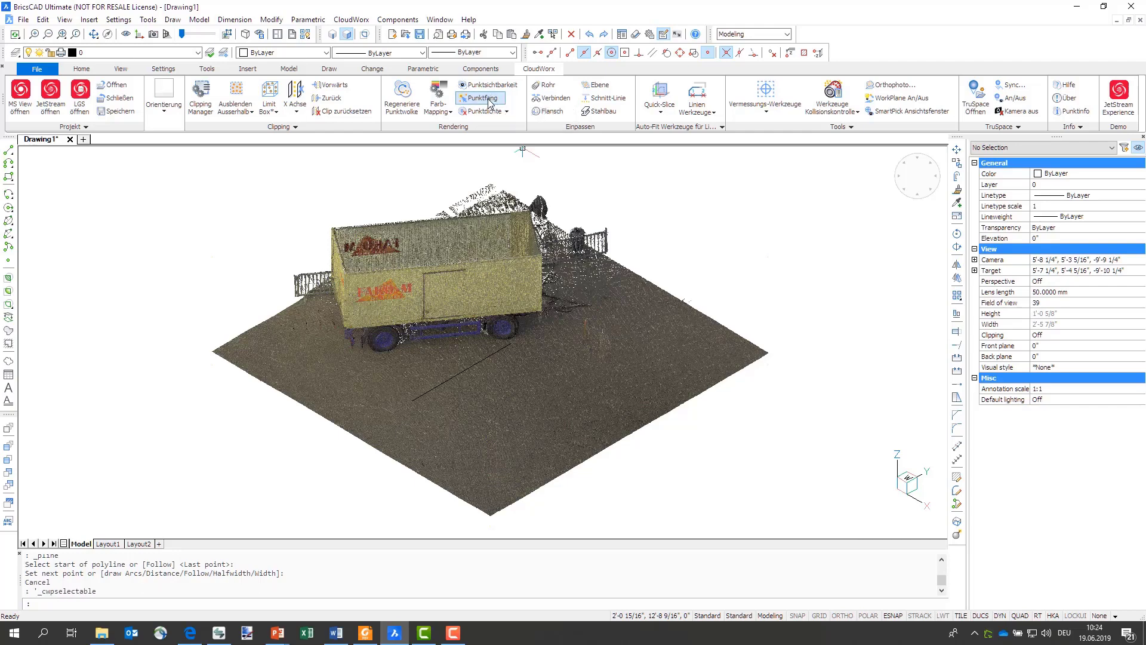
left_click(477, 99)
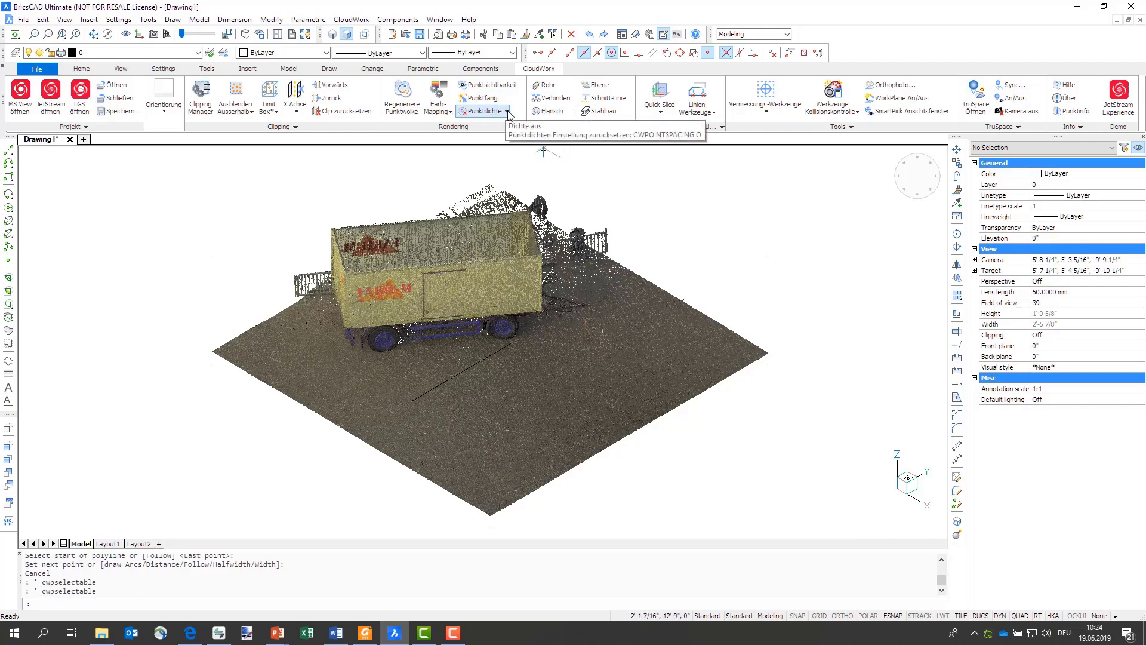
Step: Step Punktdichte point density through levels 2 and 1, then reset it to 0
left_click(507, 112)
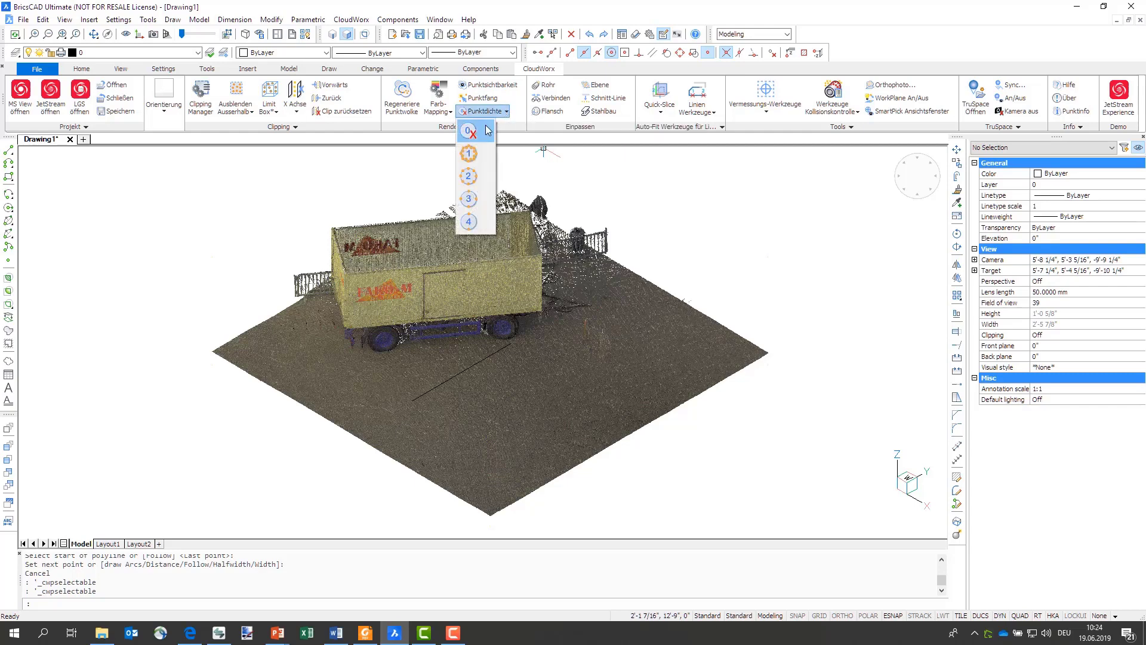
left_click(475, 178)
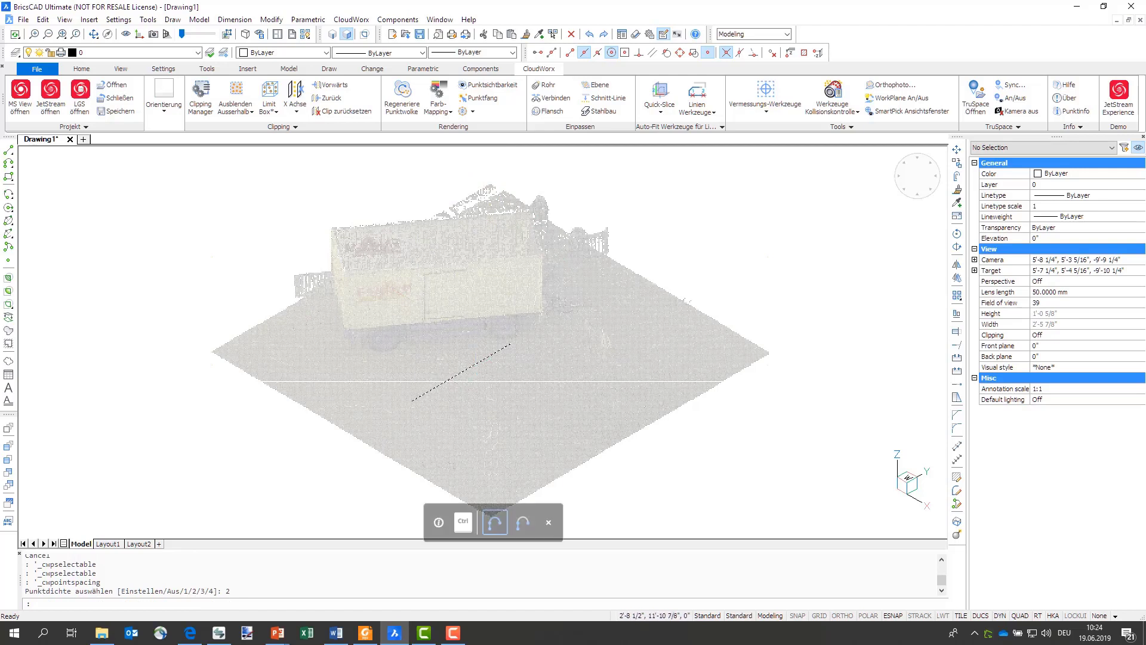
scroll(474, 361, "down", 2)
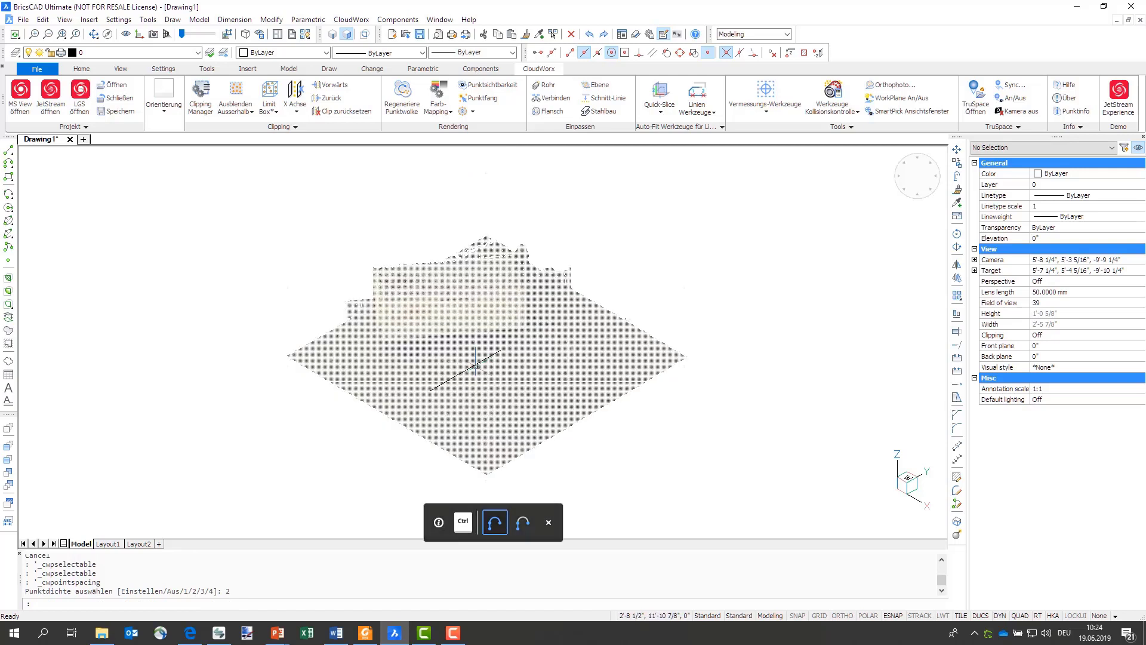
left_click(469, 112)
left_click(472, 154)
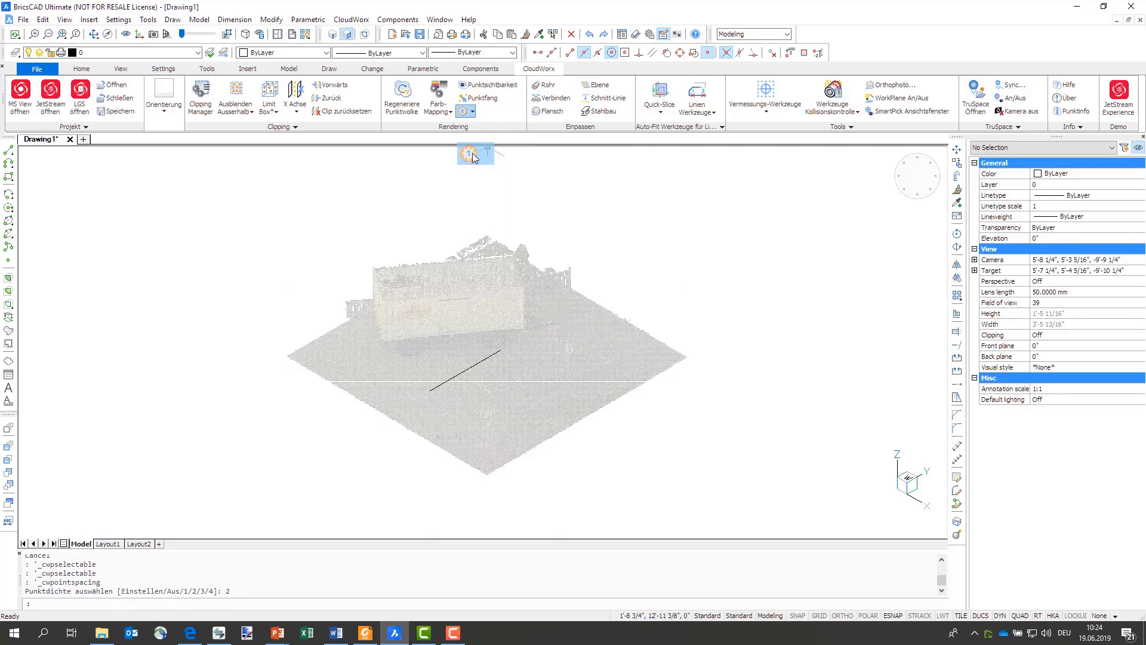
left_click(467, 112)
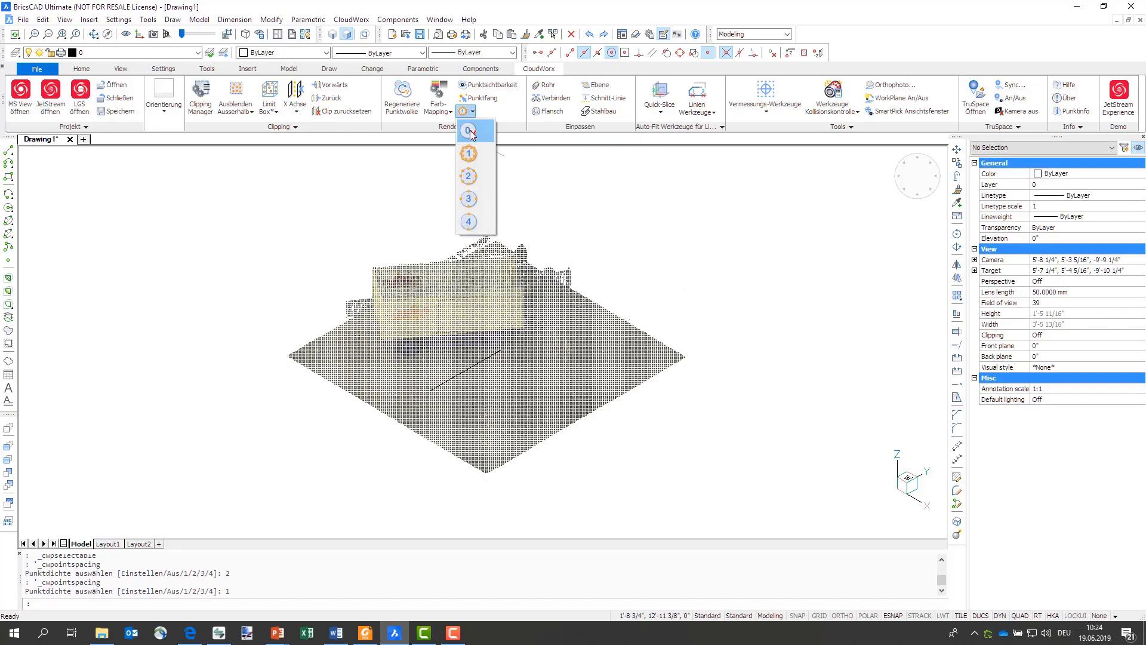
left_click(469, 131)
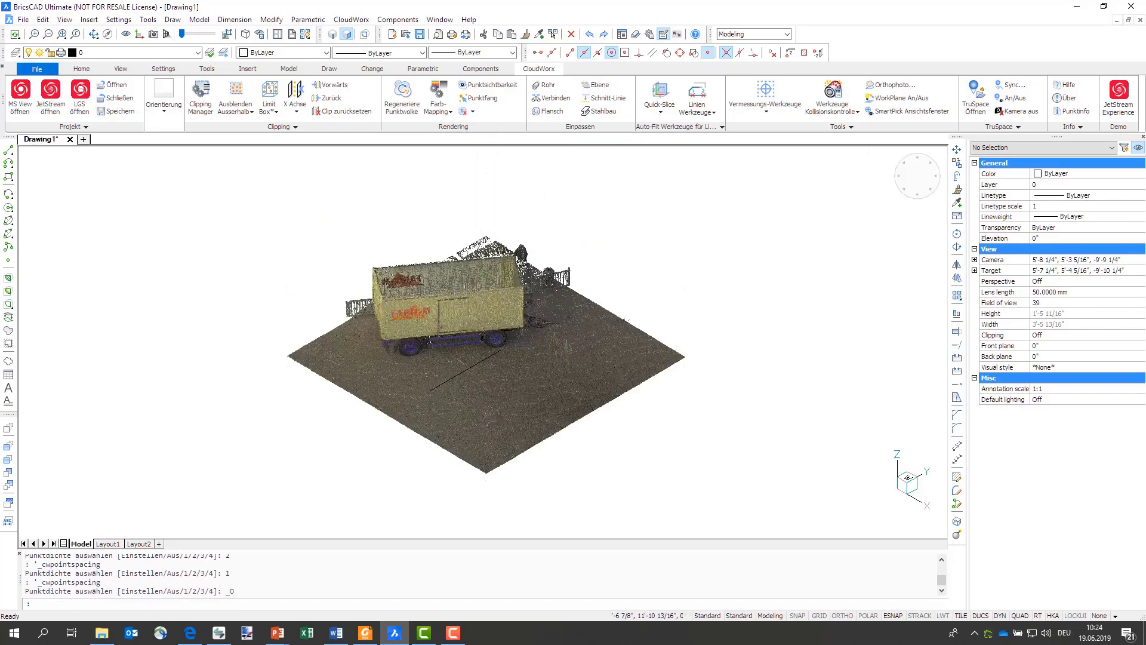
scroll(452, 348, "up", 2)
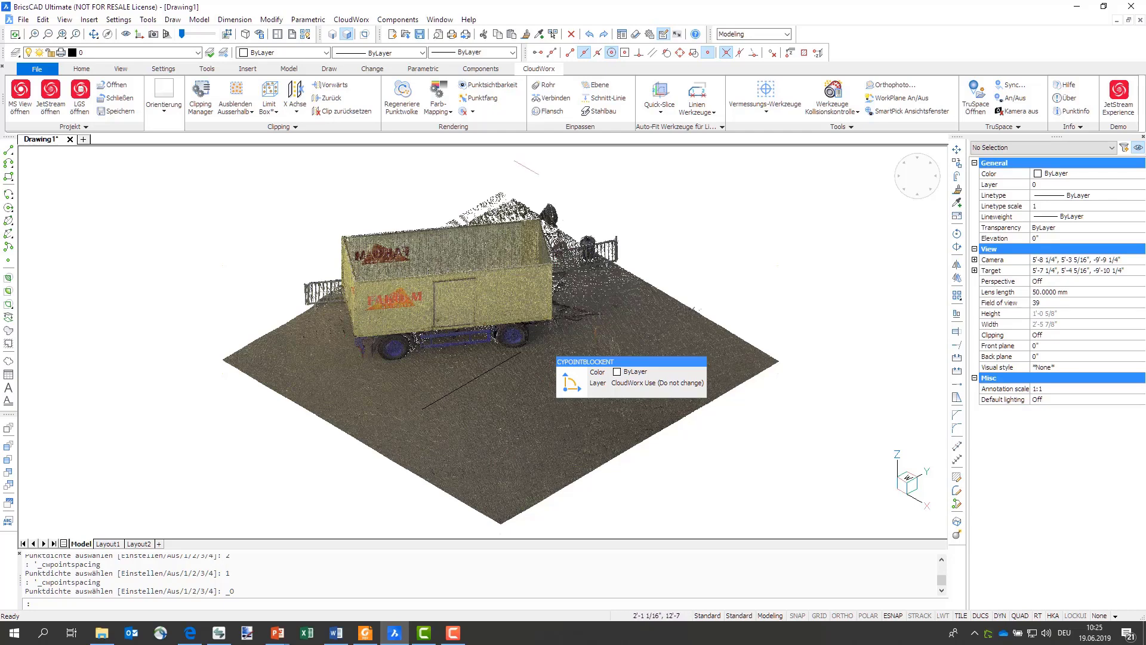
Step: Regenerate the trailer point cloud with Regeneriere Punktwolke (CWREGEN) to load full-density detail
left_click(404, 97)
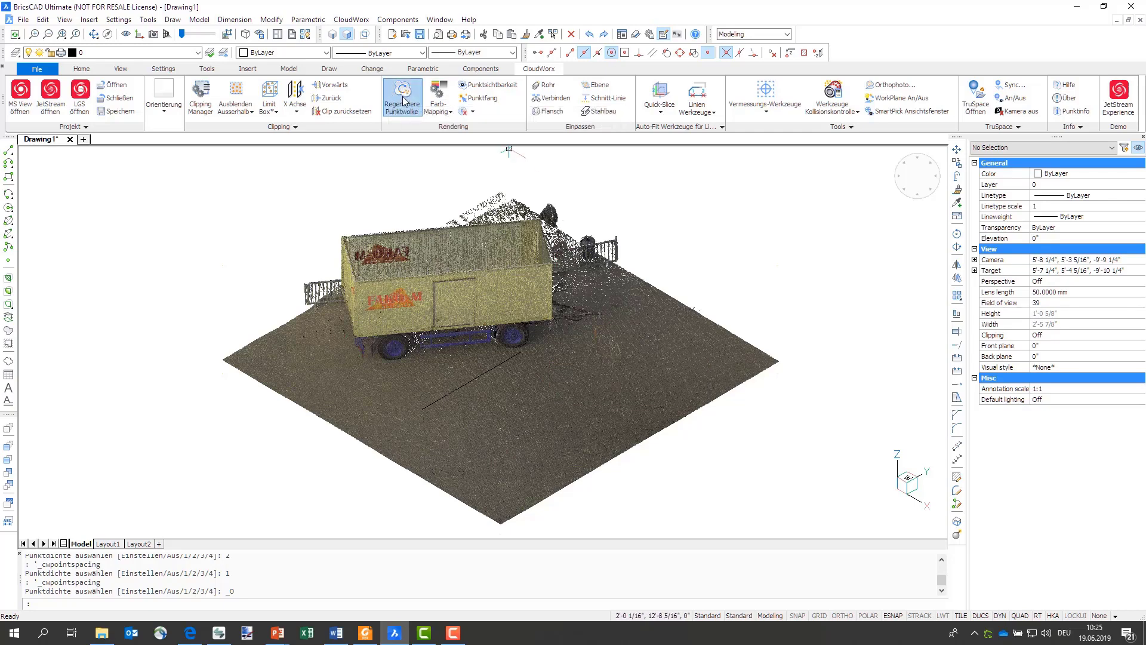